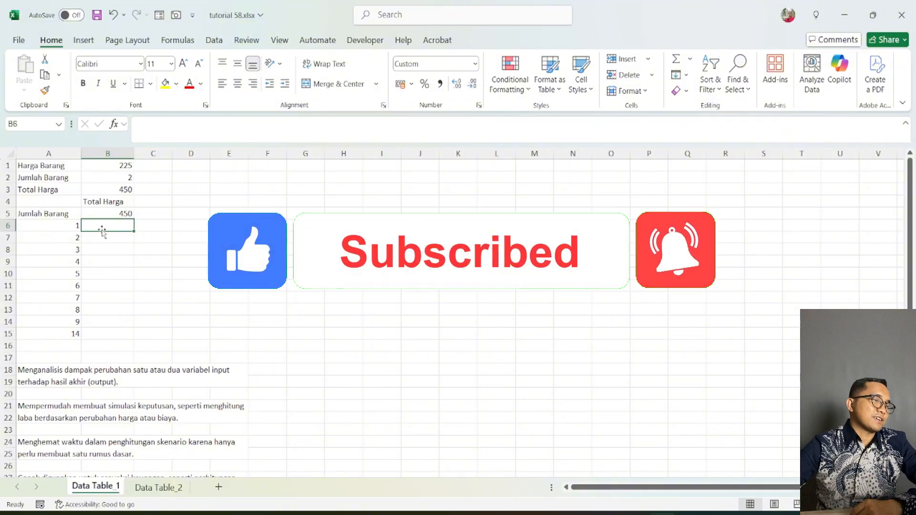
- Examine the Harga Barang, Jumlah Barang and Total Harga inputs in A1:B3, including the formula behind the total in B3
click(151, 285)
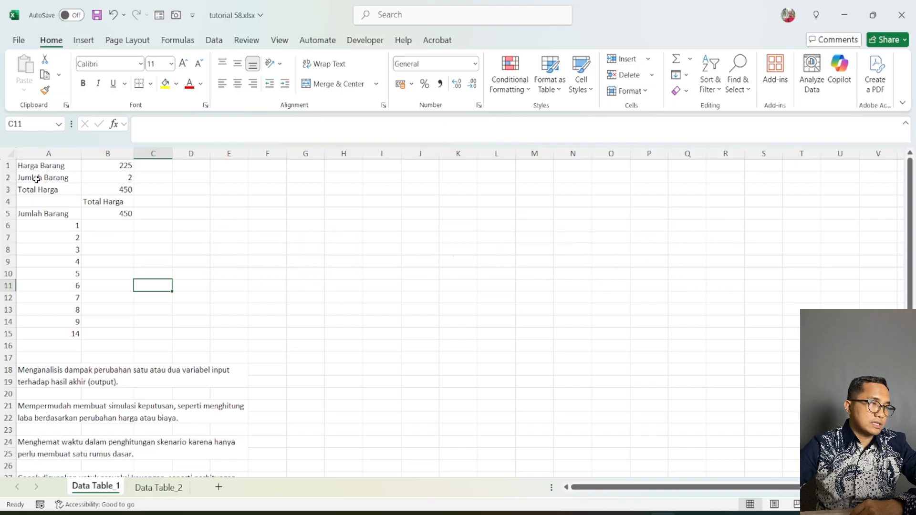
drag(35, 166, 36, 190)
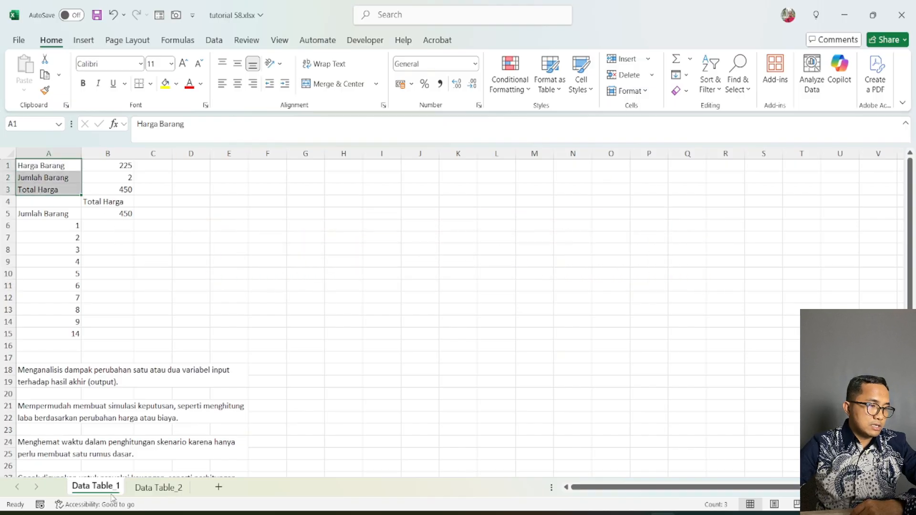
click(196, 248)
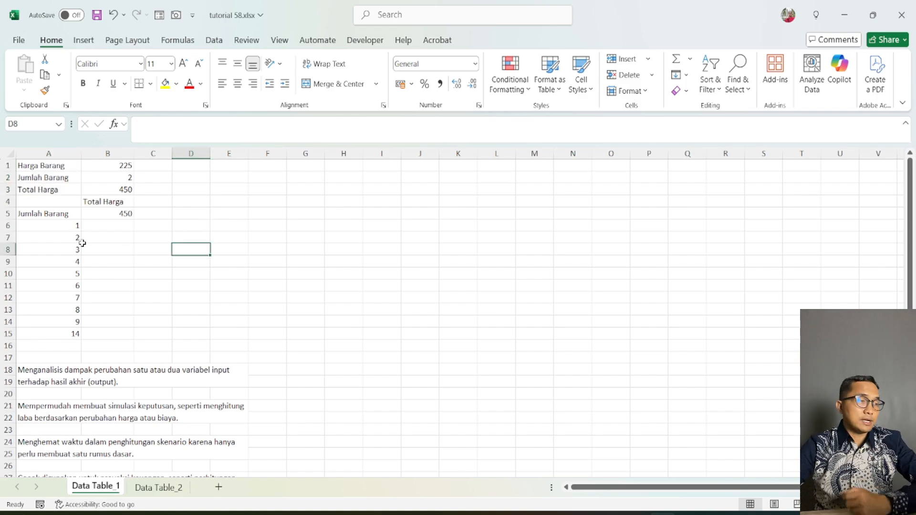
click(128, 238)
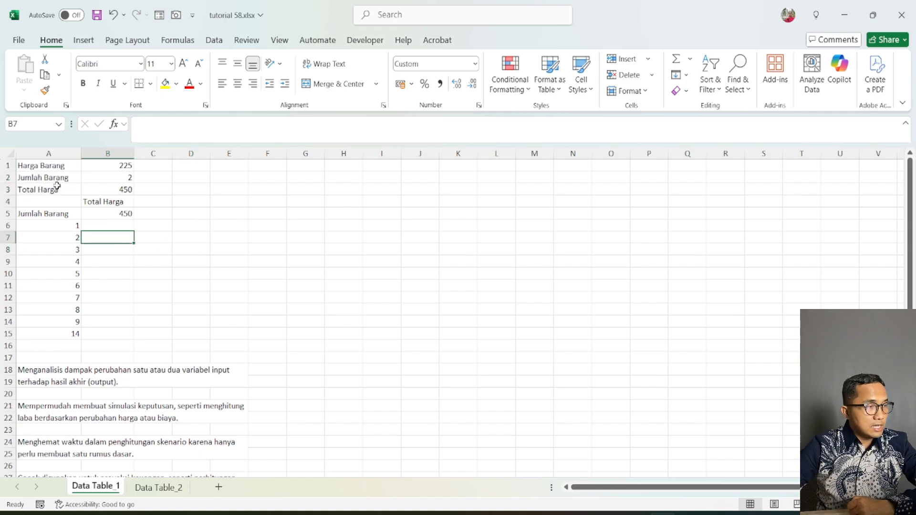
click(99, 166)
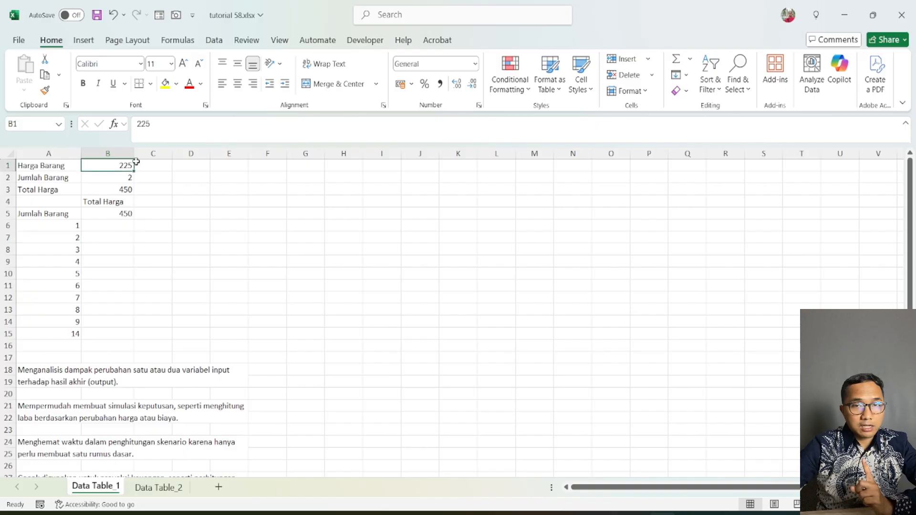
click(33, 185)
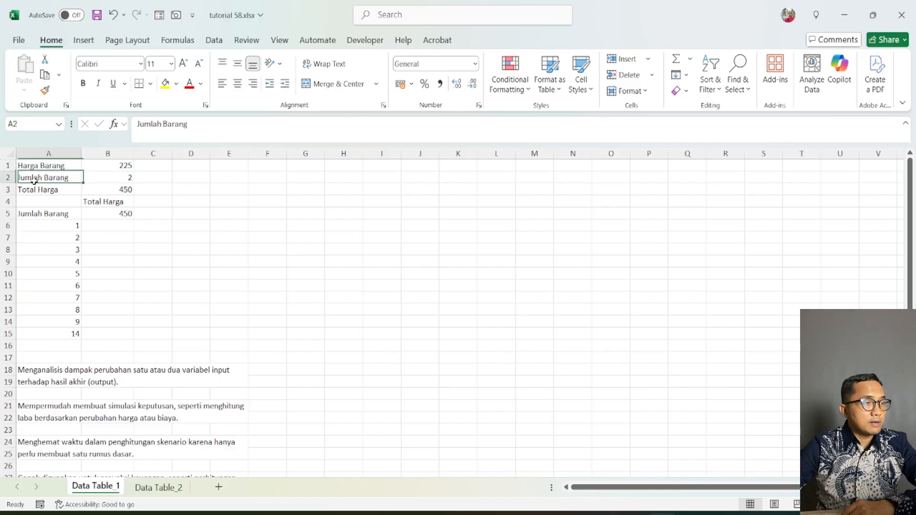
click(125, 178)
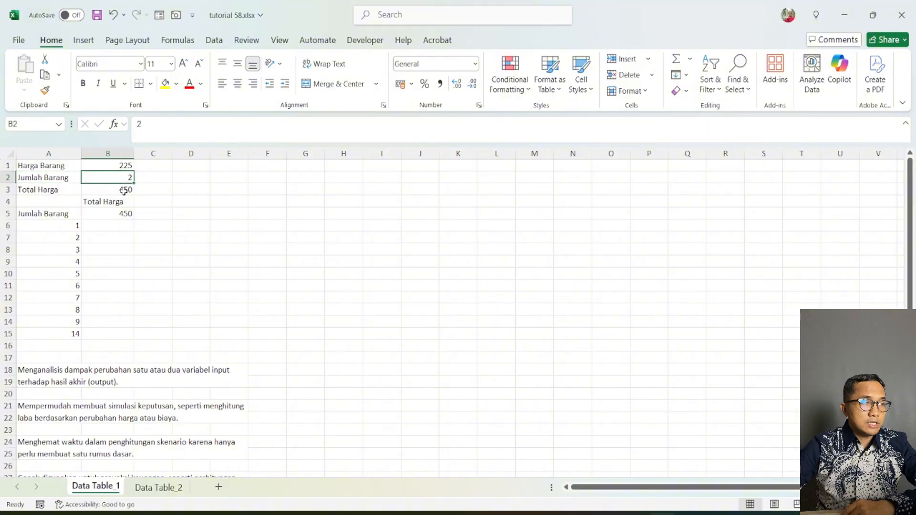
click(126, 191)
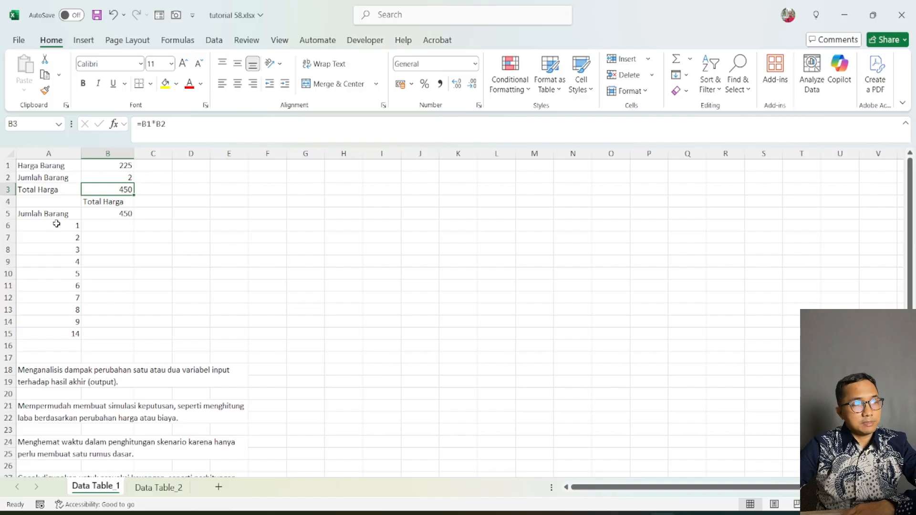
- Review the list of Jumlah Barang quantities in A6:A15 and how the Total Harga column relates to the price and total cells
click(71, 285)
click(74, 298)
click(75, 310)
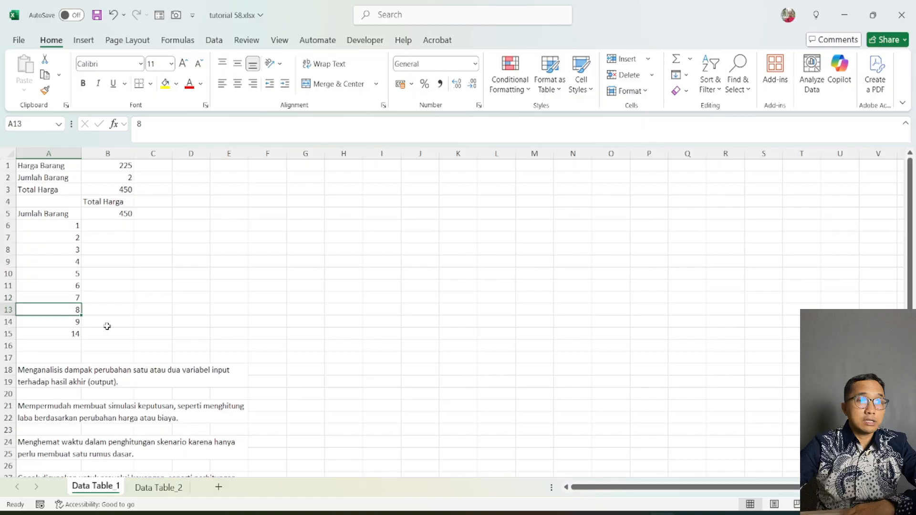
click(71, 322)
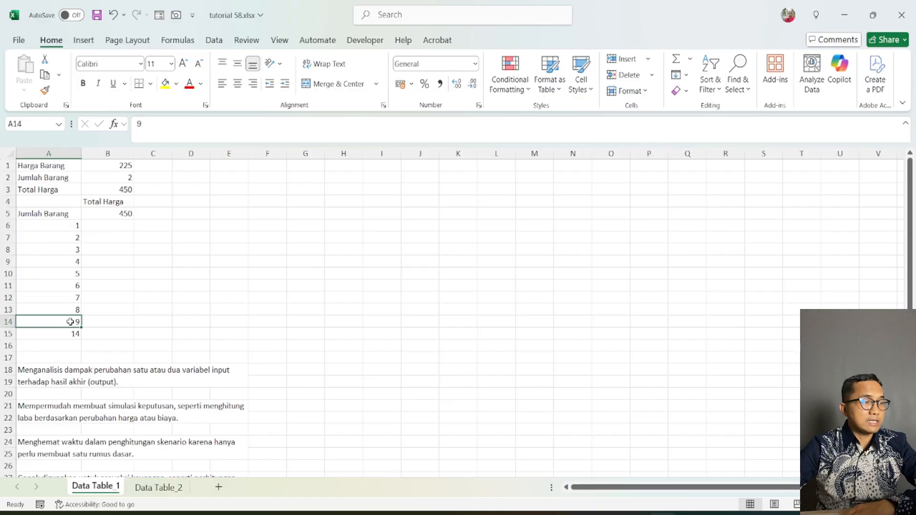
click(75, 310)
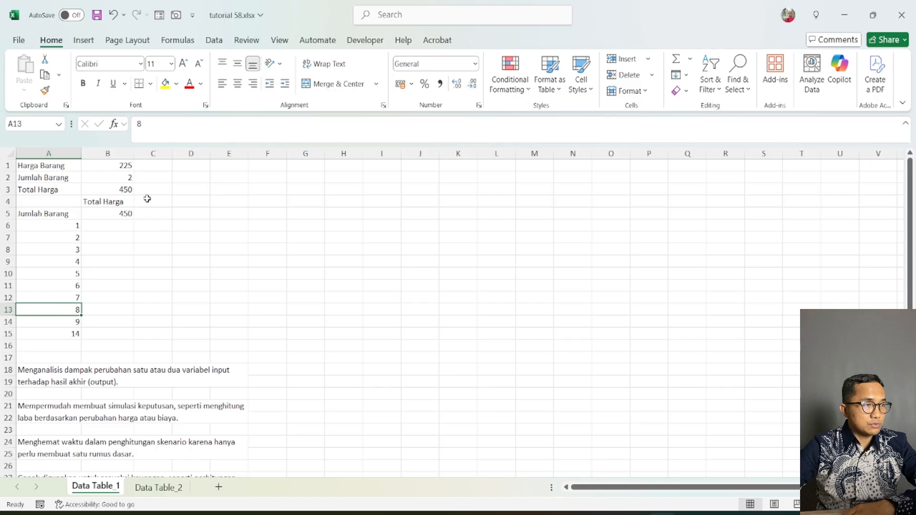
click(137, 177)
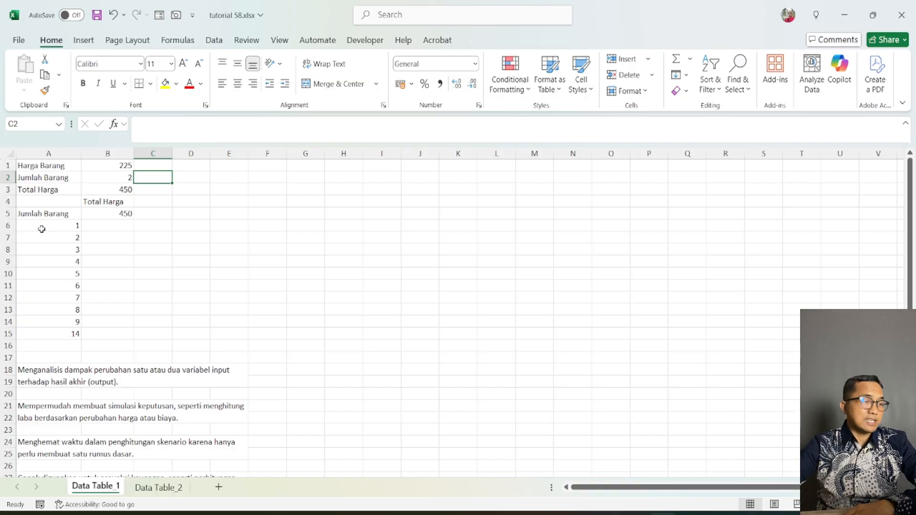
click(119, 272)
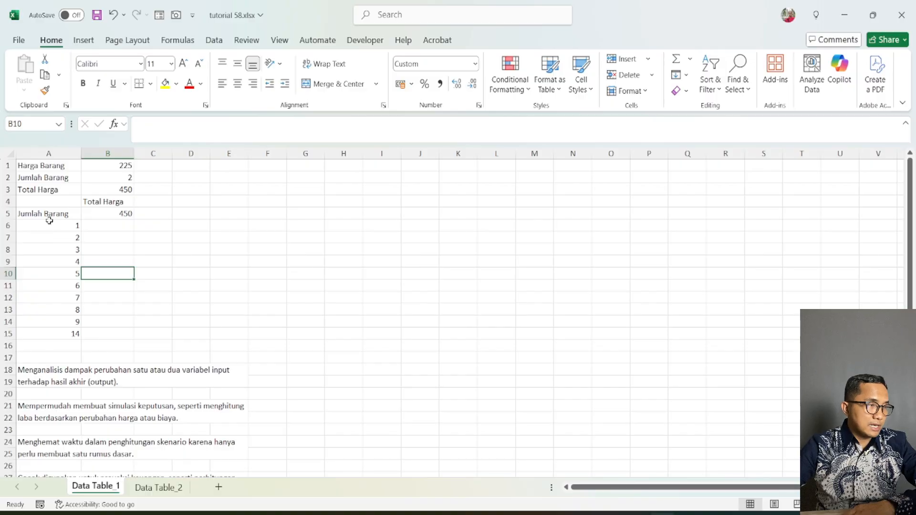
click(158, 239)
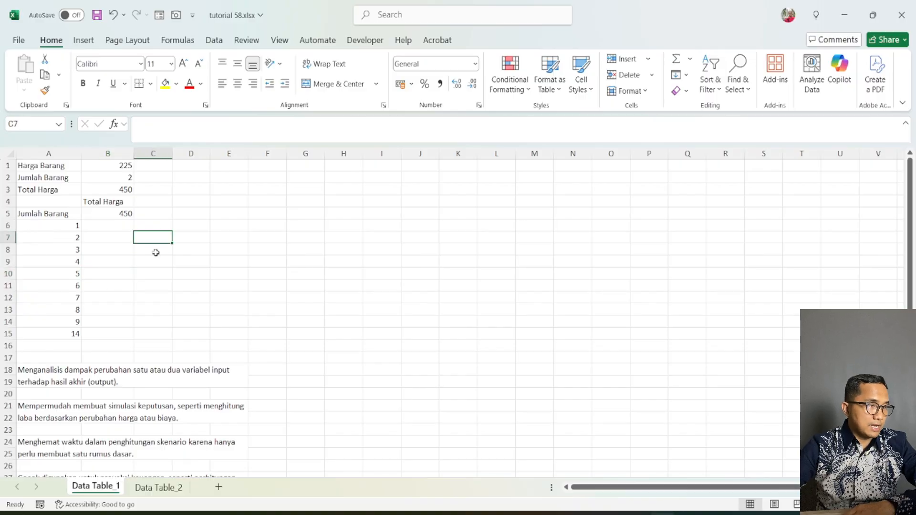
click(122, 167)
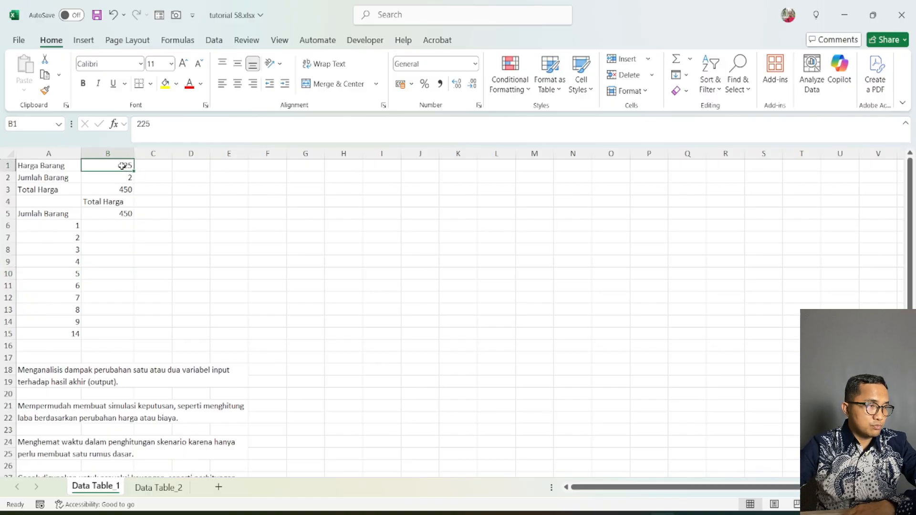
click(119, 191)
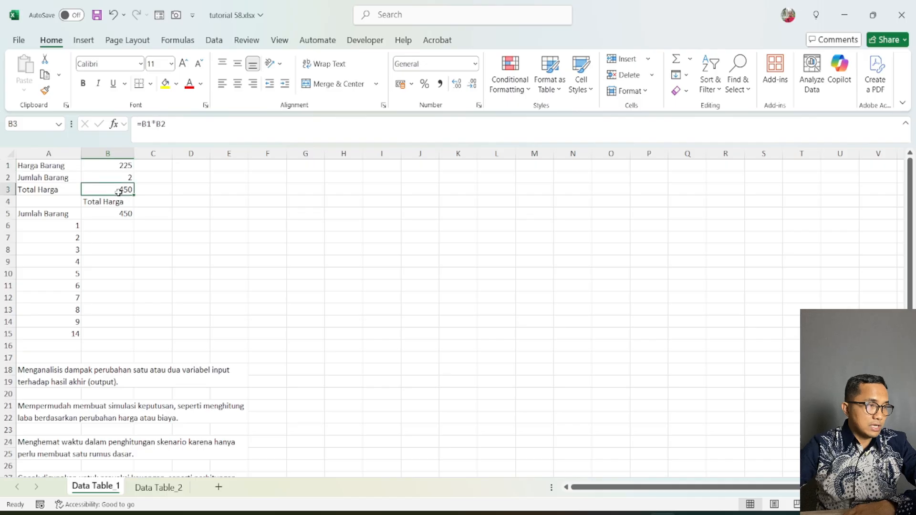
click(121, 215)
drag(108, 273, 108, 261)
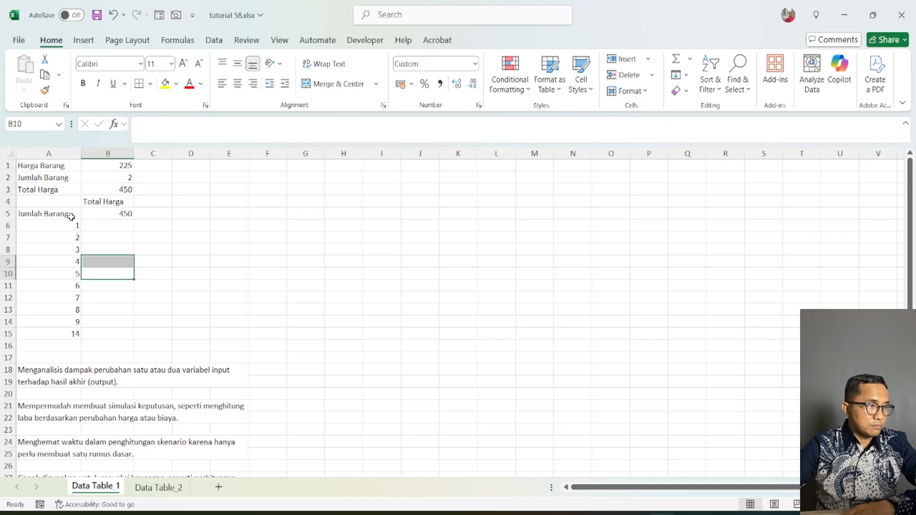
click(101, 215)
click(113, 264)
click(120, 217)
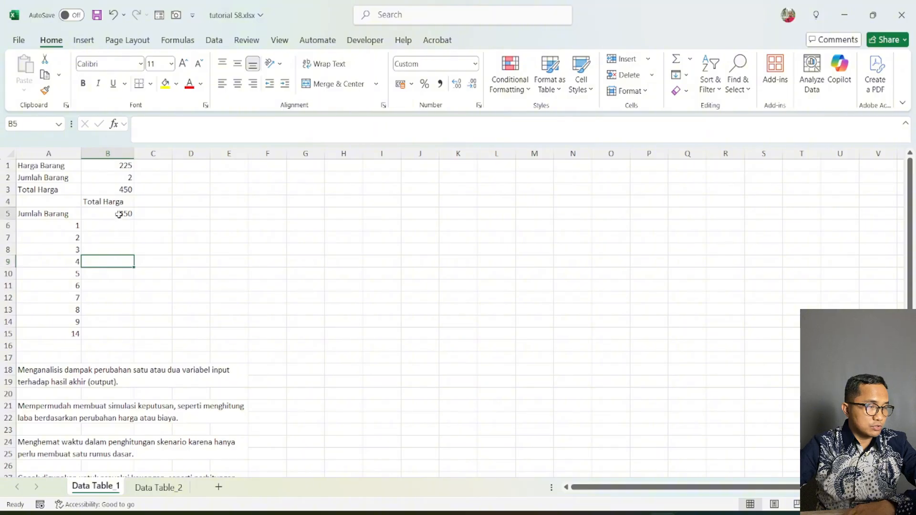
- Create a one-variable What-If data table over A5:B15 with B2 as the column input cell
drag(50, 214, 84, 340)
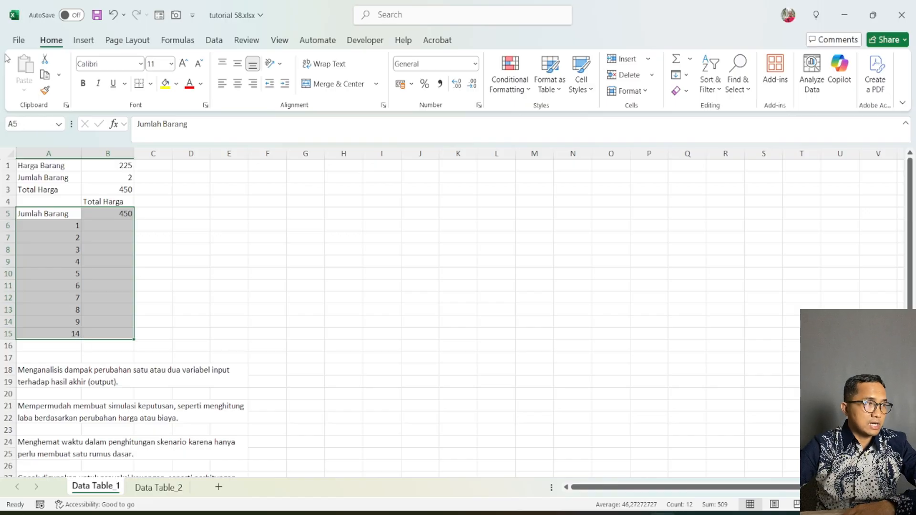
click(211, 43)
click(715, 98)
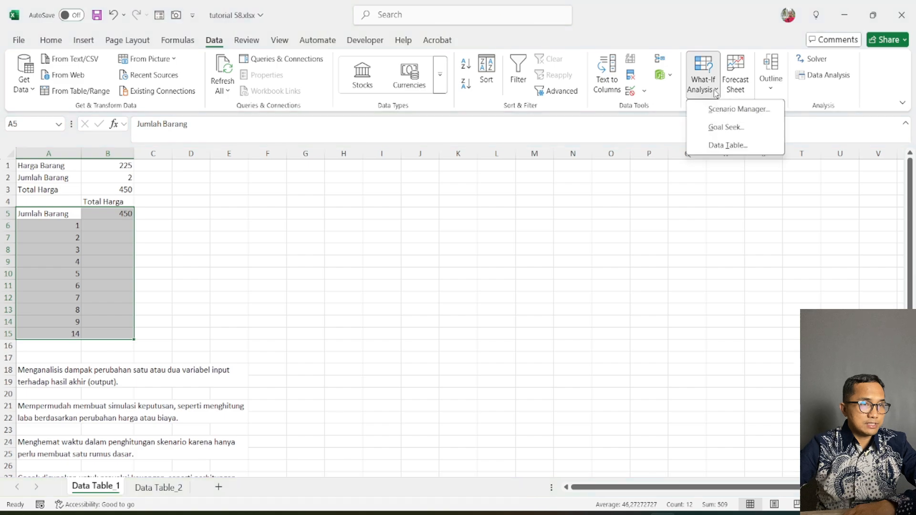
click(720, 150)
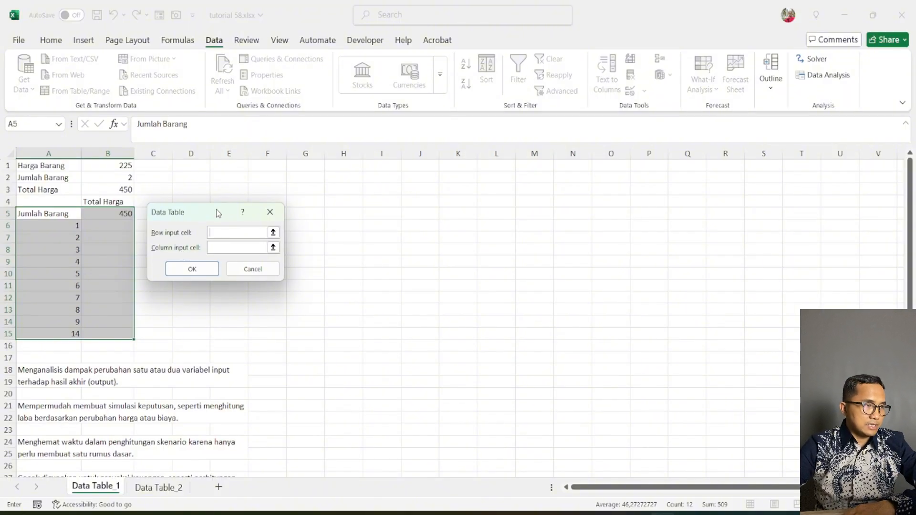
drag(218, 213, 221, 193)
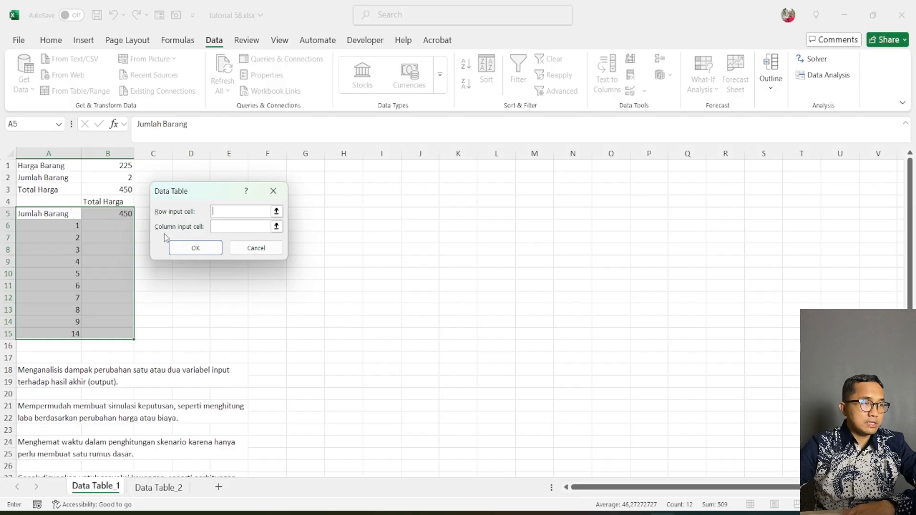
click(240, 228)
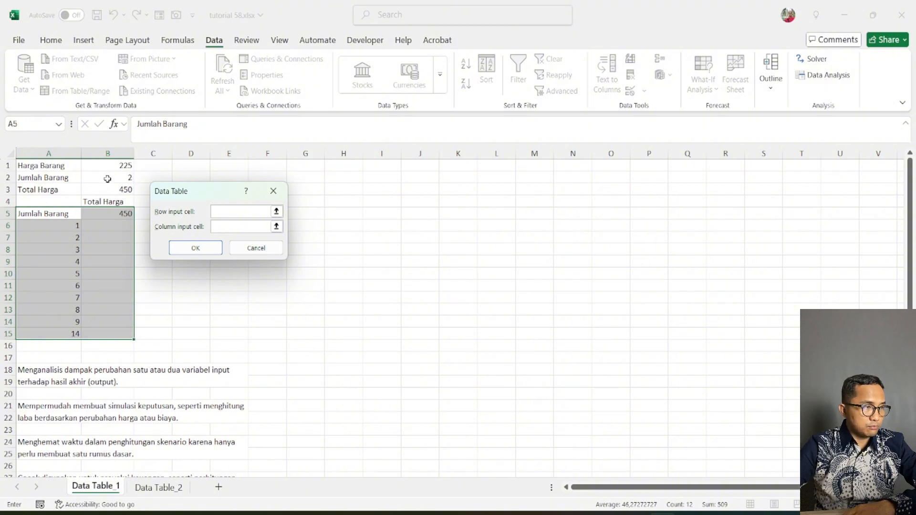
click(107, 178)
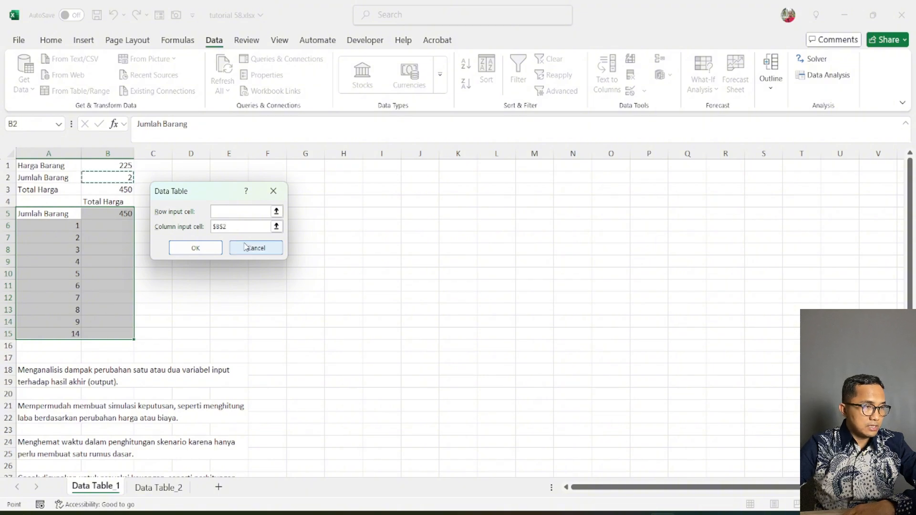
click(210, 252)
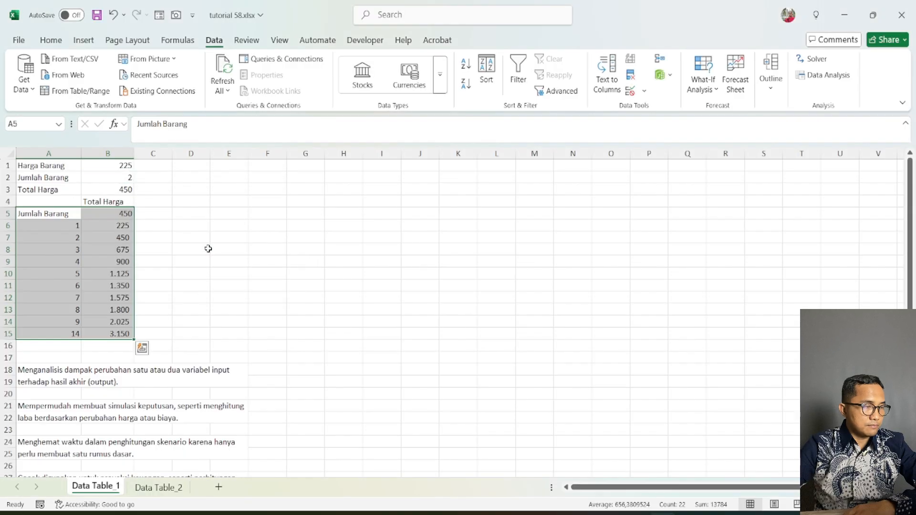
- Check the calculated Total Harga values in the data table, comparing the rows for quantities 9 and 14
drag(122, 237, 123, 328)
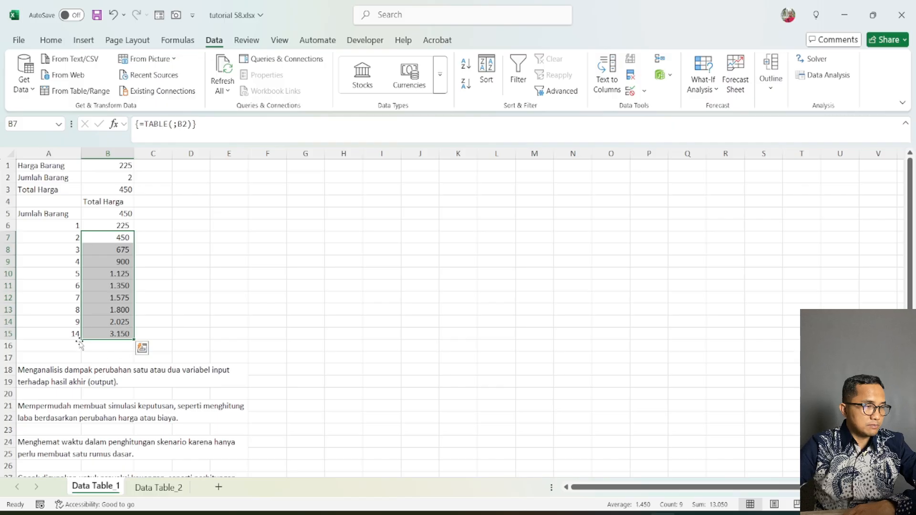
click(74, 323)
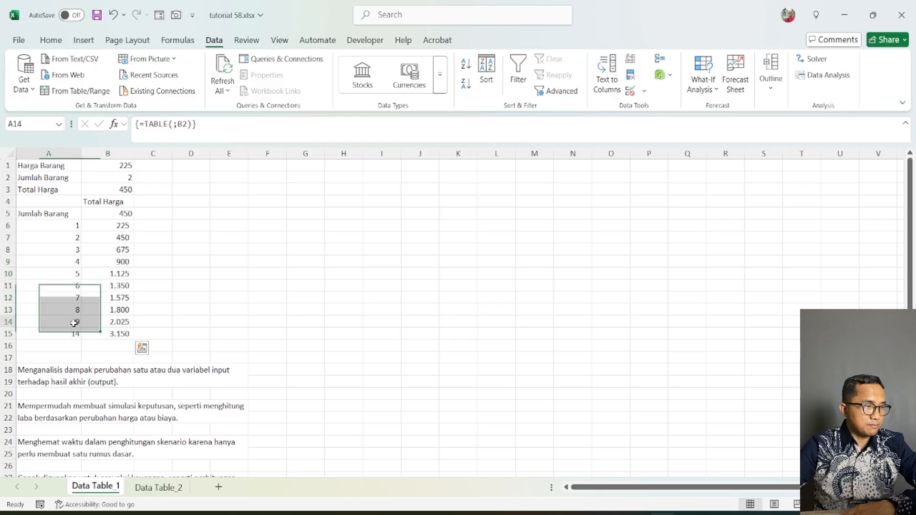
click(126, 322)
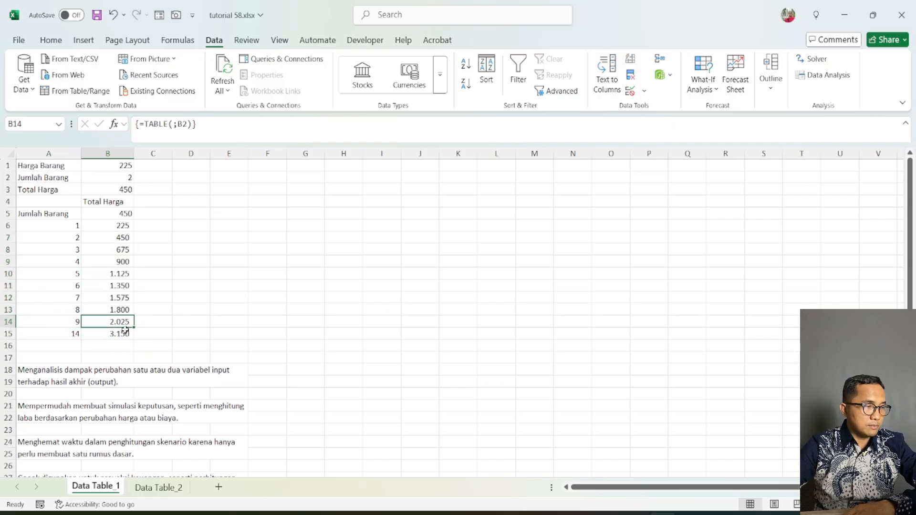
click(46, 337)
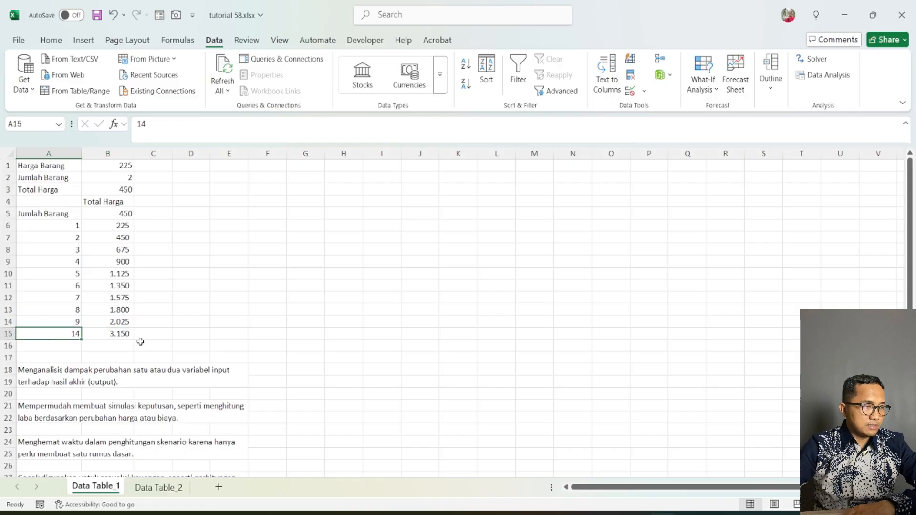
click(126, 336)
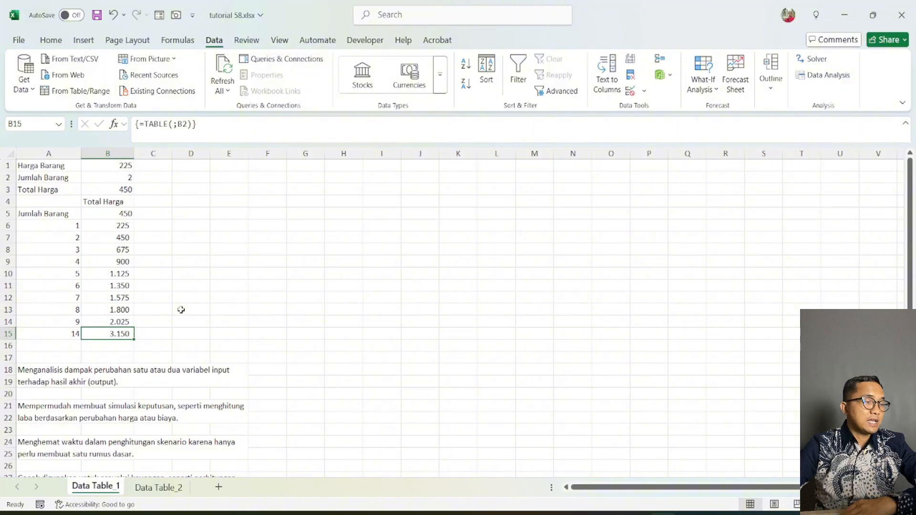
scroll(181, 310, down, 1)
scroll(180, 309, up, 1)
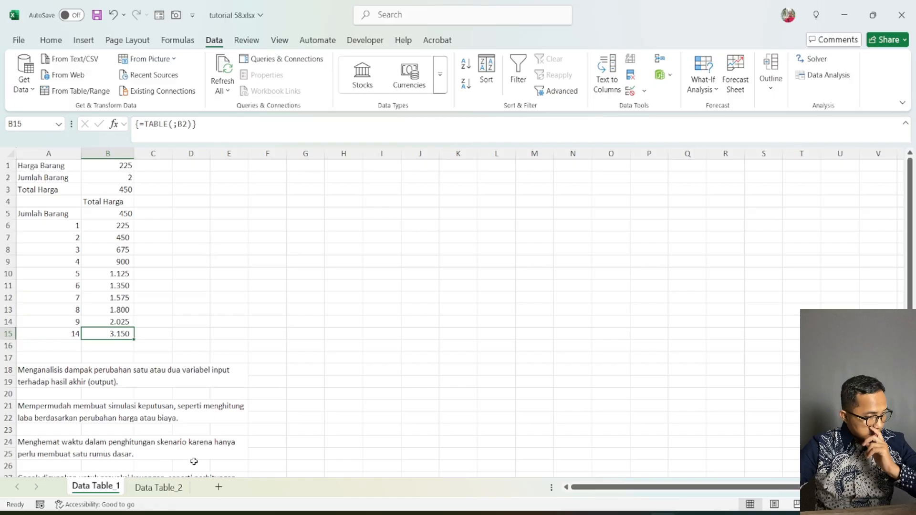
- Switch to the Data Table_2 sheet and clear the Jumlah dana dimasa depan (FV) result in B7
click(175, 496)
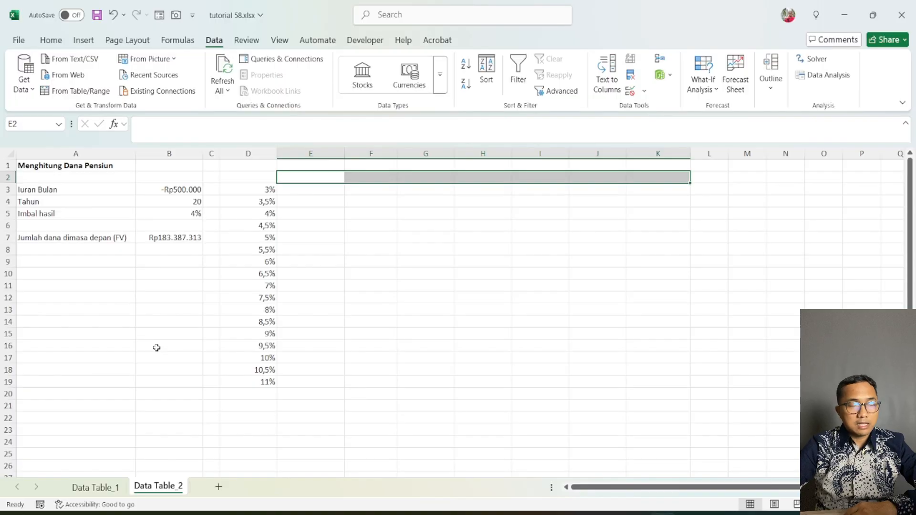
click(123, 292)
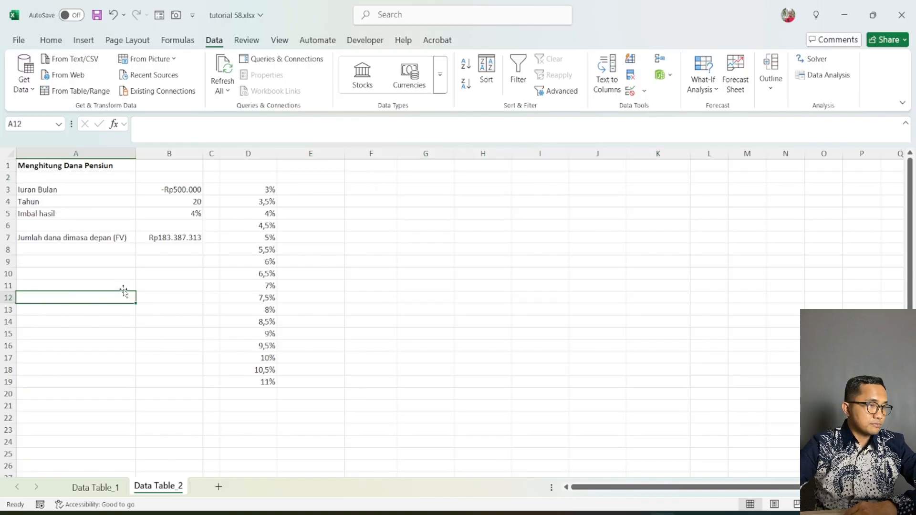
click(177, 239)
key(Delete)
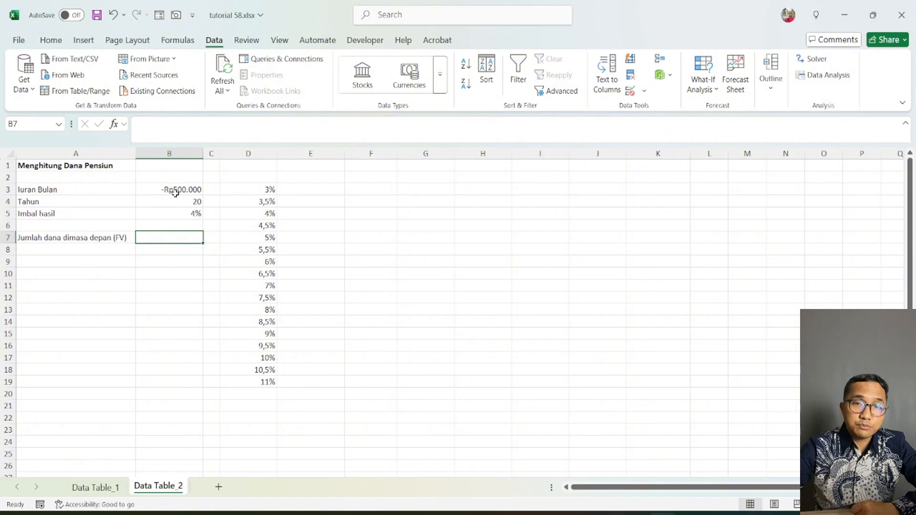
click(175, 193)
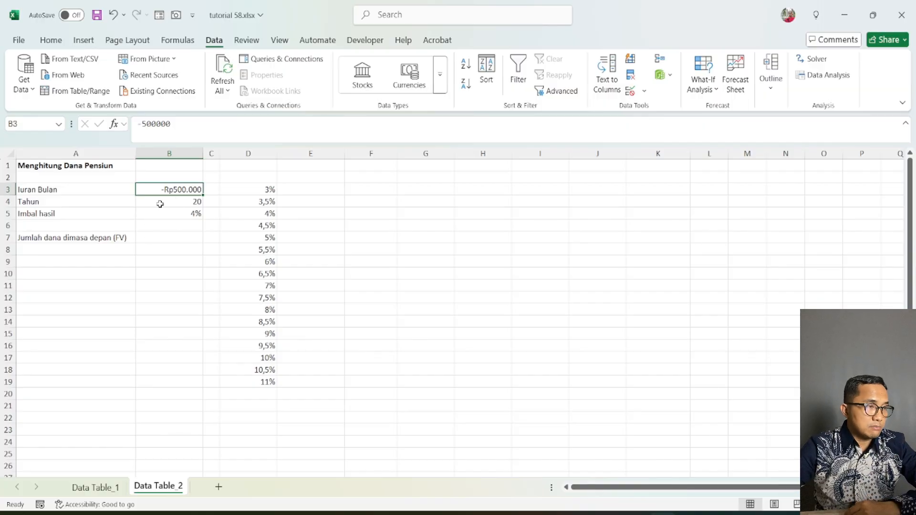
- Review the Tahun and Imbal hasil inputs in B4:B5 and the Jumlah dana dimasa depan (FV) label in A7
click(162, 203)
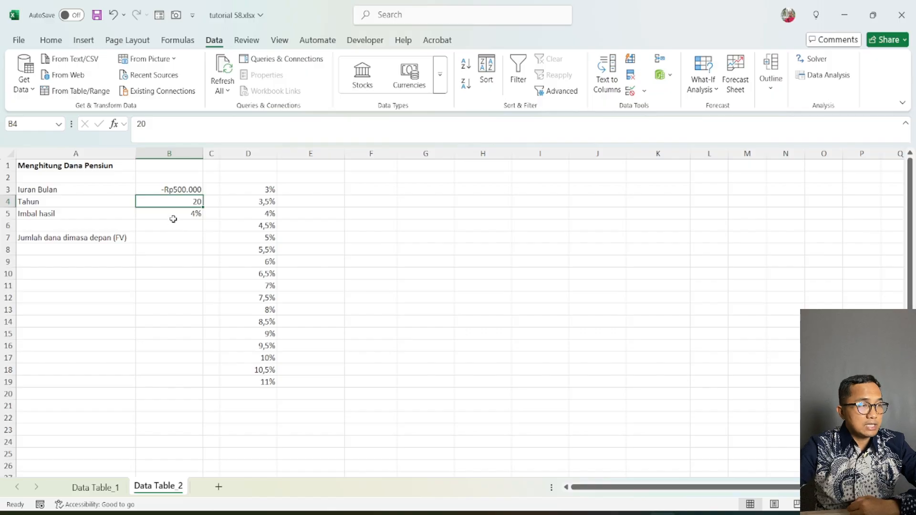
click(172, 214)
click(108, 308)
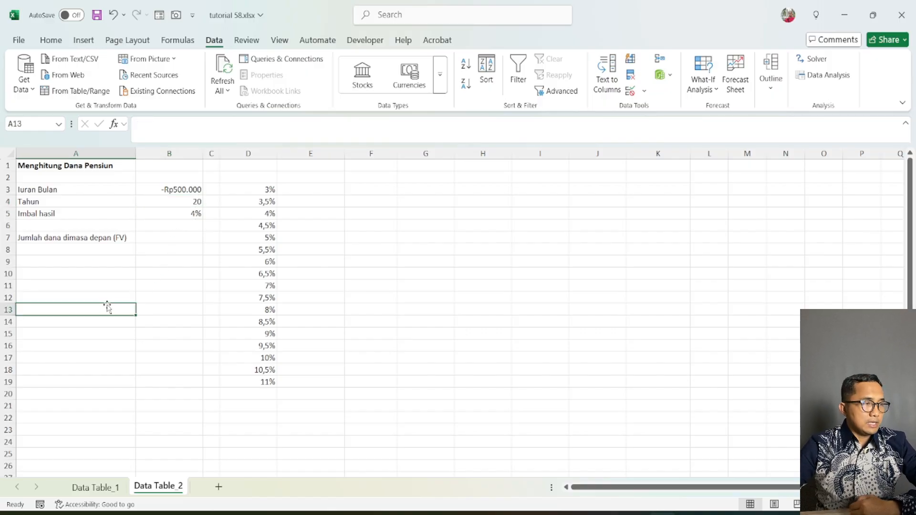
click(87, 240)
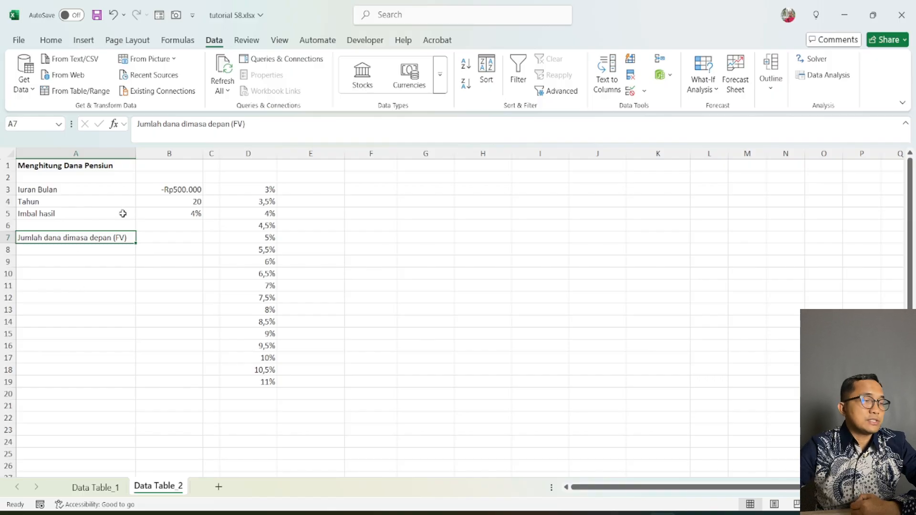
- Start an FV formula in B7 with the monthly return B5/12 as its rate argument
click(176, 236)
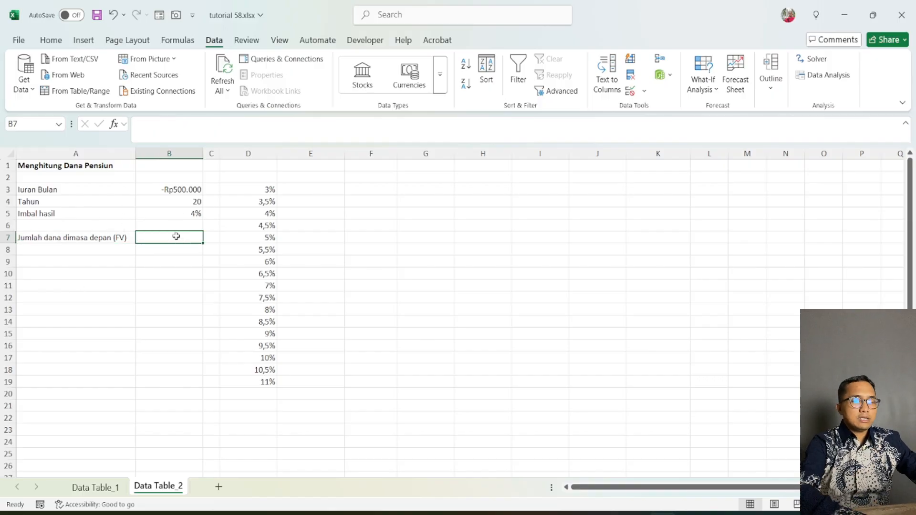
text(=)
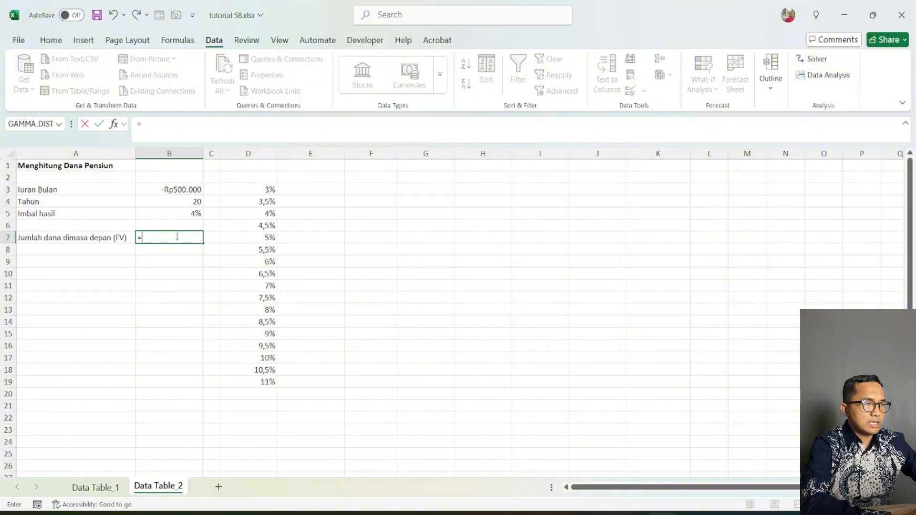
text(f)
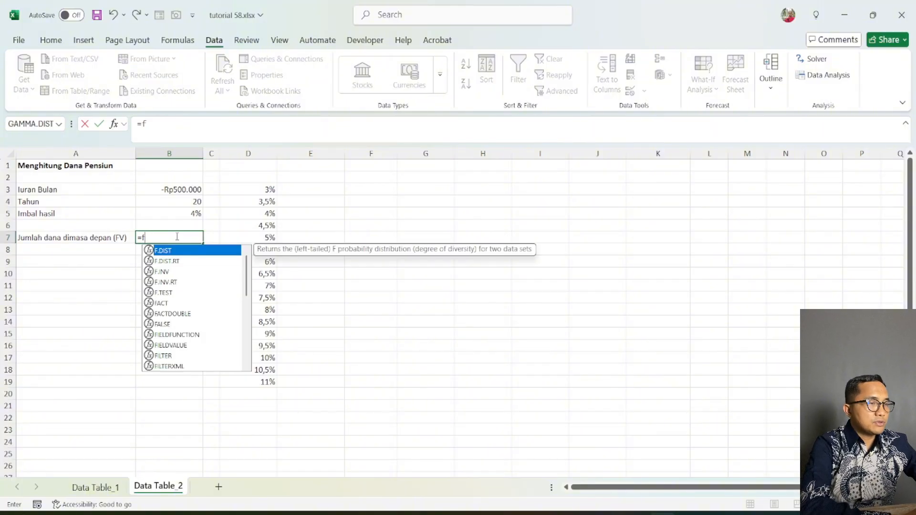
text(v)
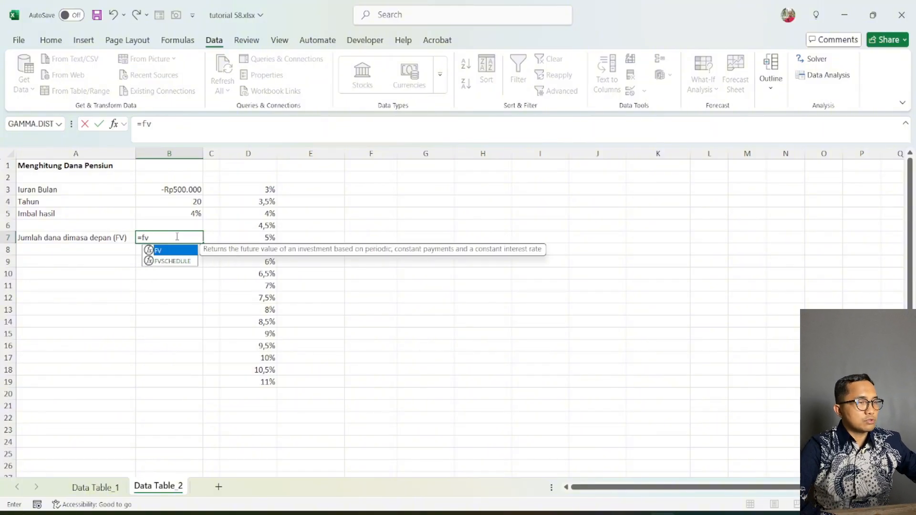
key(Tab)
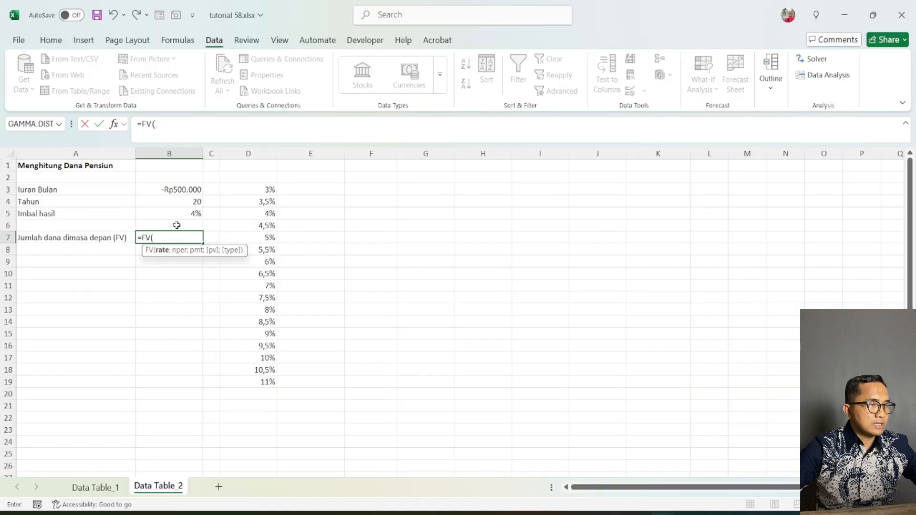
click(183, 213)
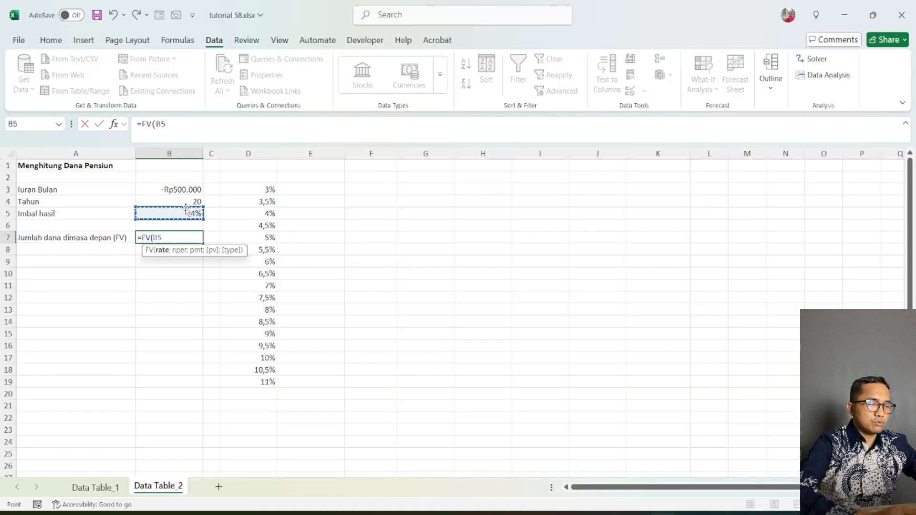
text(/)
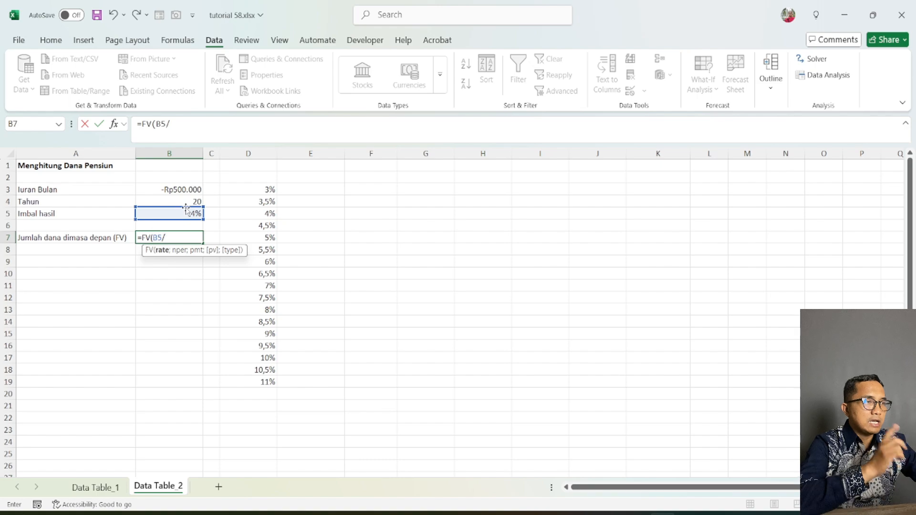
text(12)
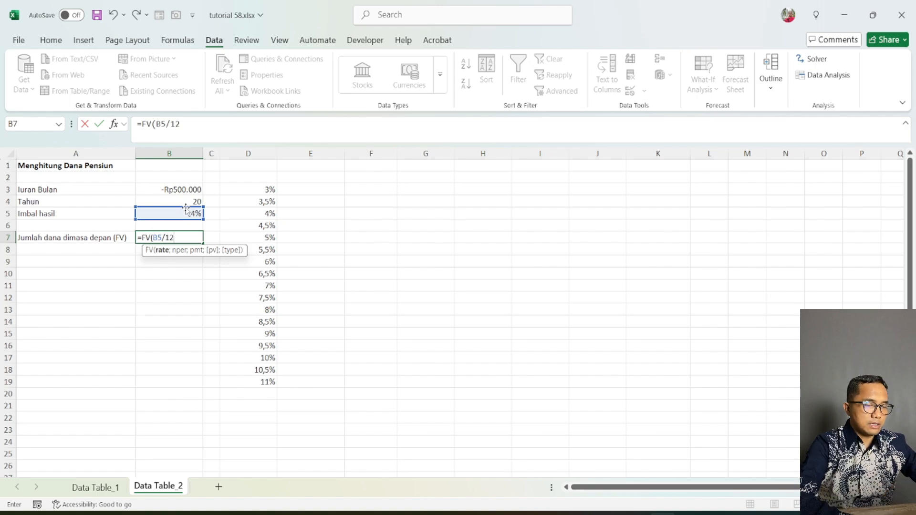
text(;)
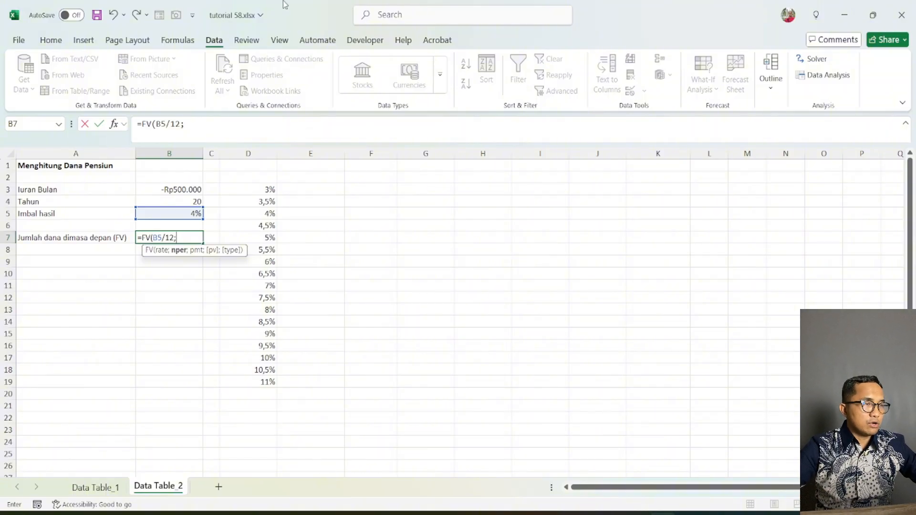
- Complete the FV formula in B7 with B4*12 as the number of periods and B3 as the payment
click(181, 198)
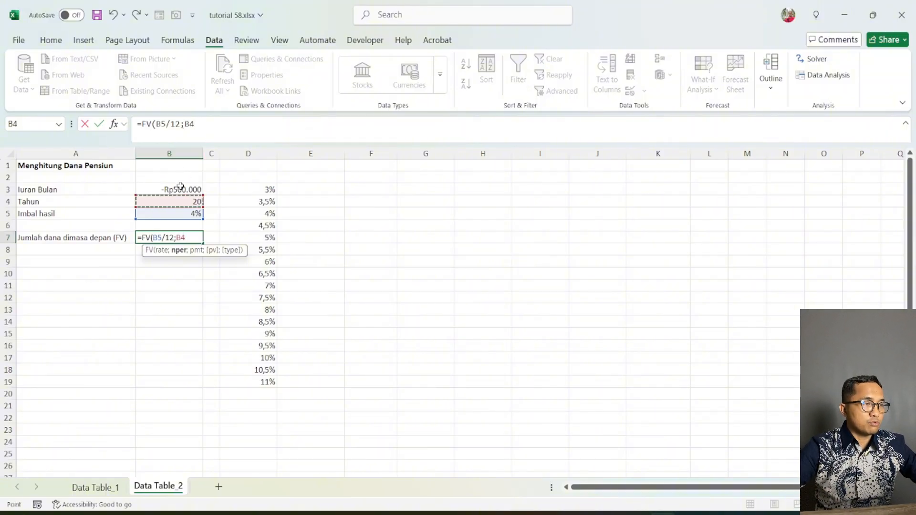
click(203, 129)
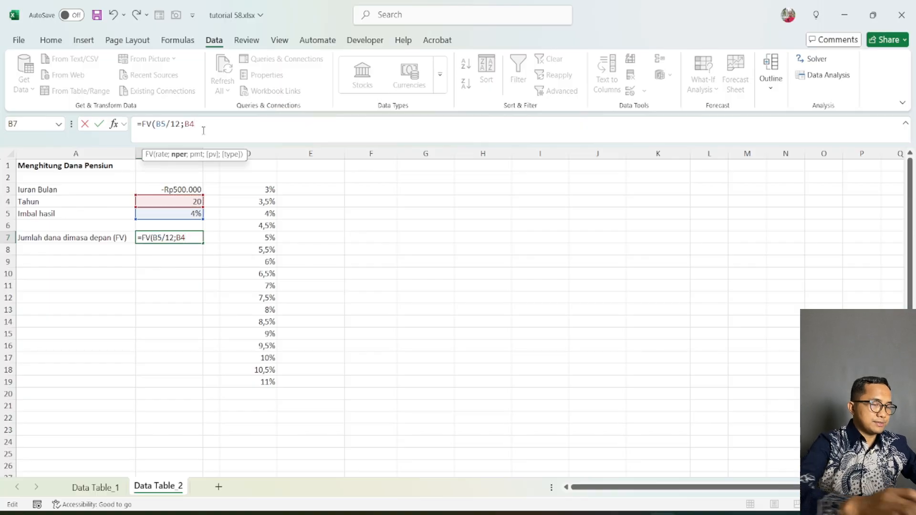
text(*12)
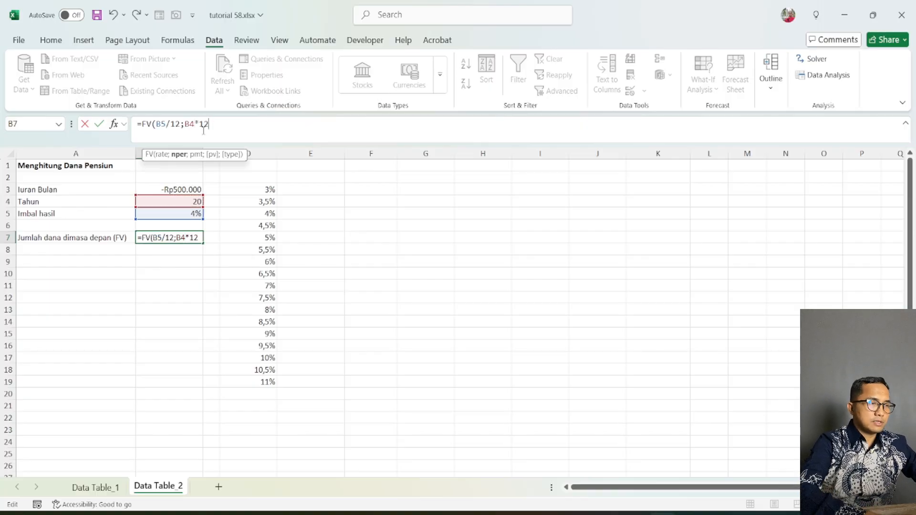
text(;)
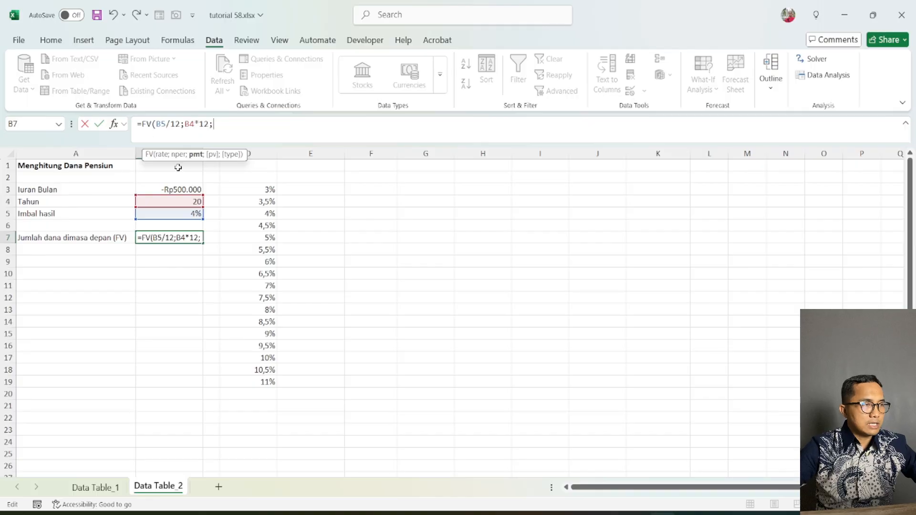
click(182, 190)
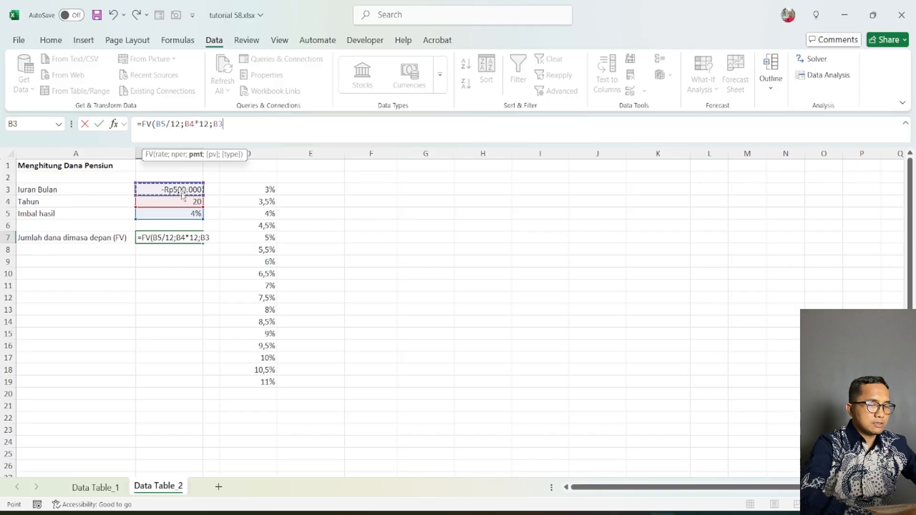
text())
key(Return)
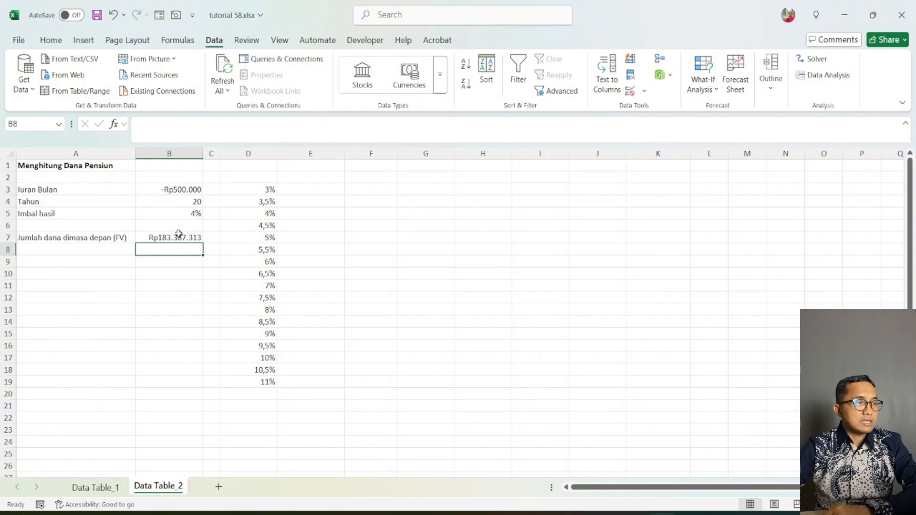
click(178, 236)
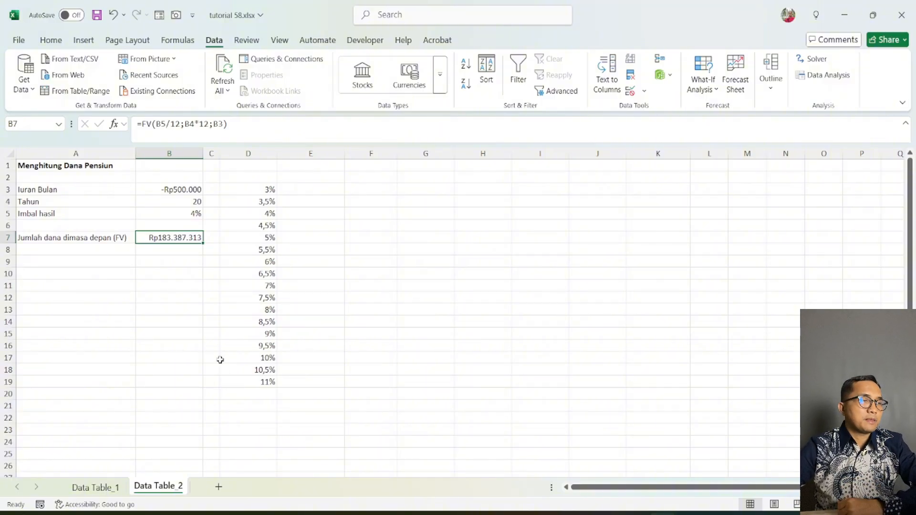
- Link E2, above the results column beside the return rates, to the future value with the formula =B7
click(295, 178)
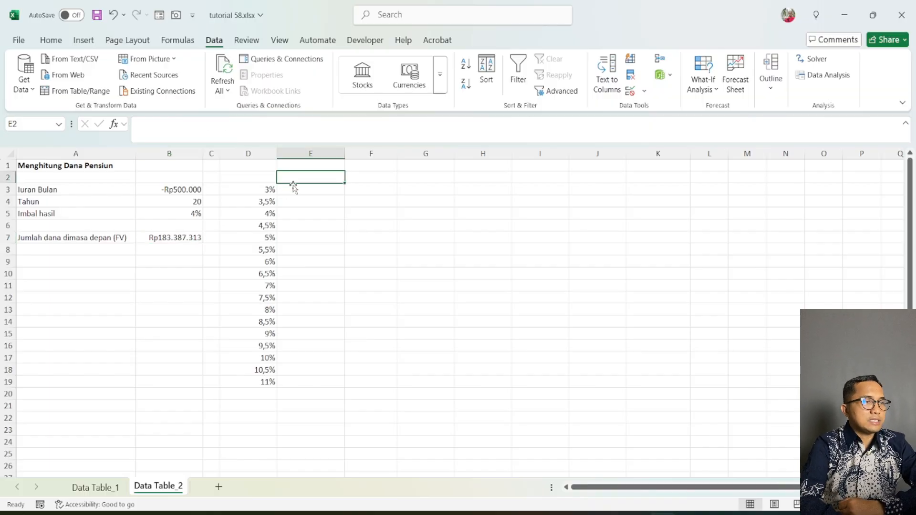
text(=)
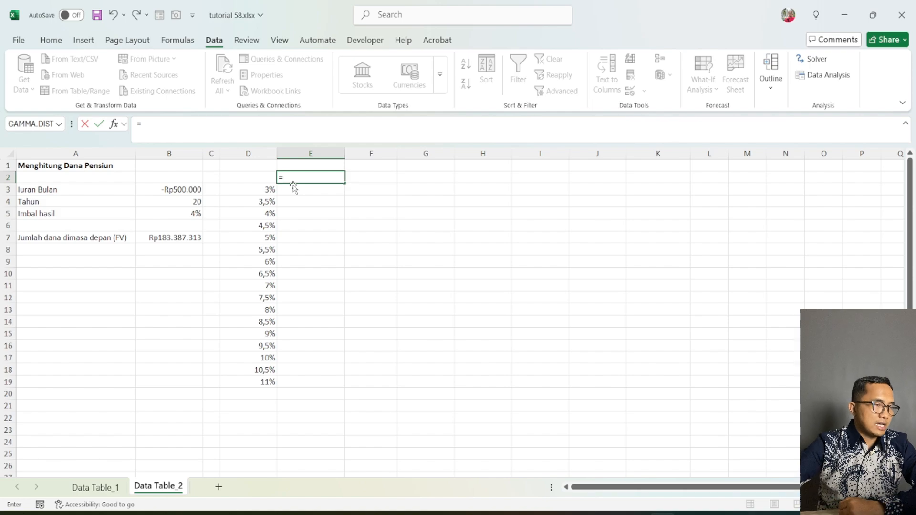
click(171, 238)
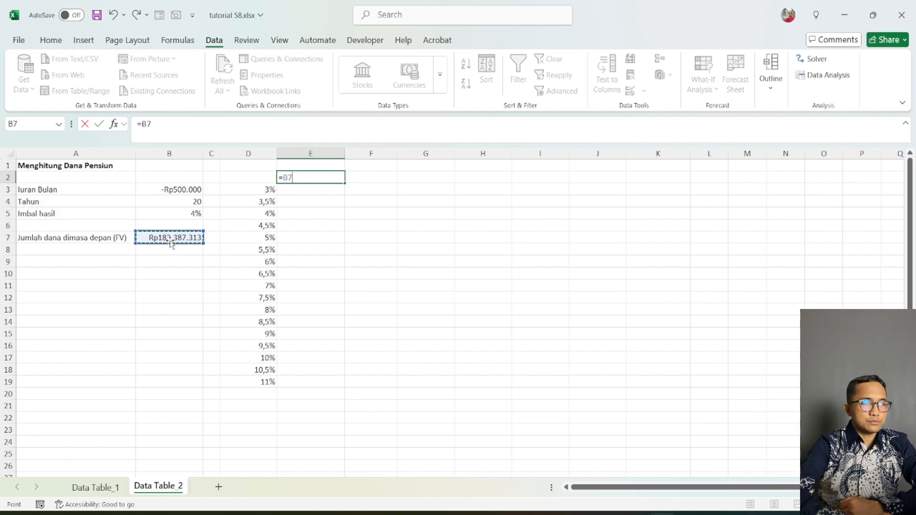
key(Return)
click(322, 241)
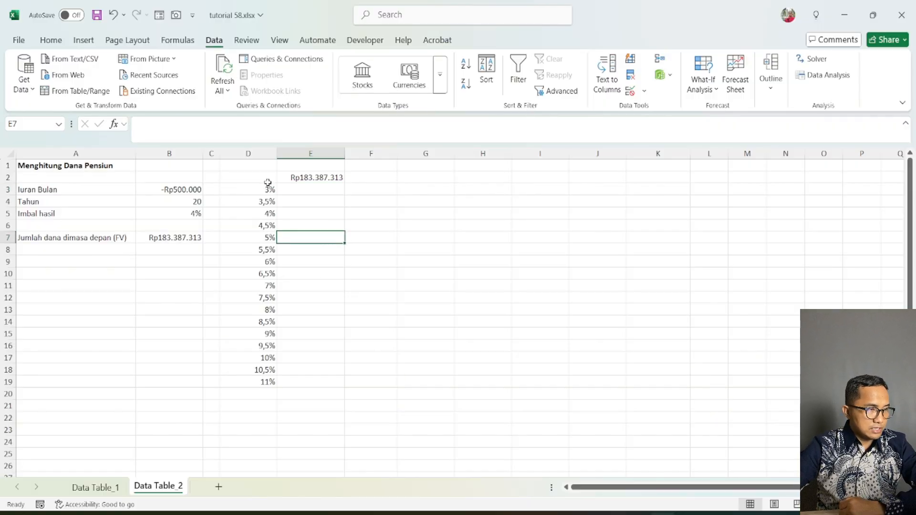
- Create a one-variable What-If data table over D2:E19 with B5 as the column input cell
drag(267, 182, 239, 384)
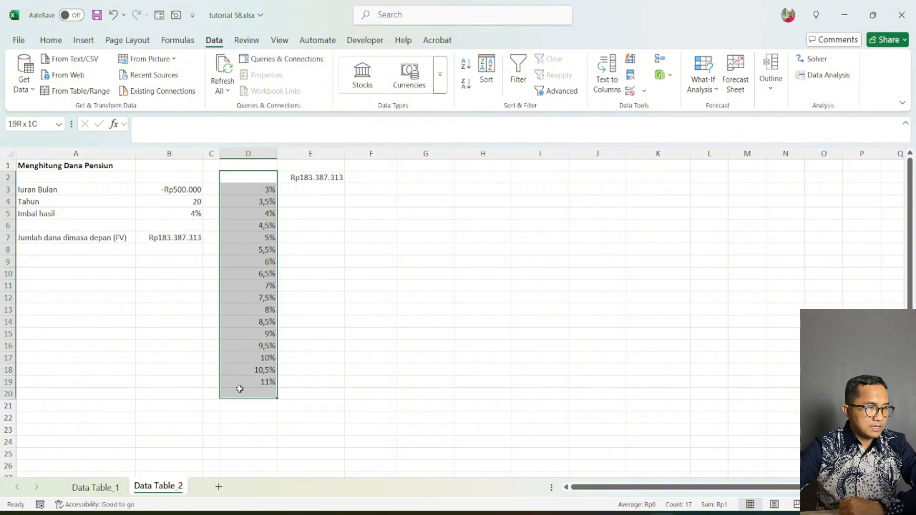
click(425, 297)
drag(264, 172, 317, 382)
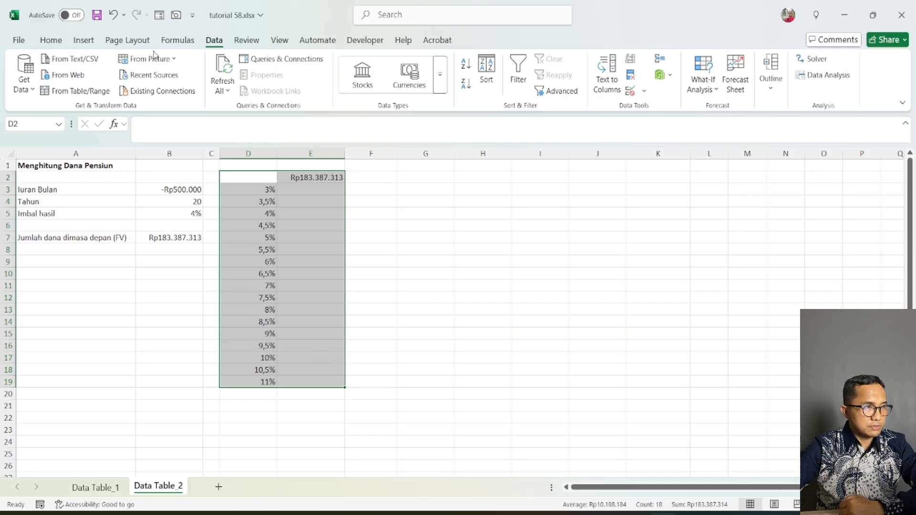
click(51, 40)
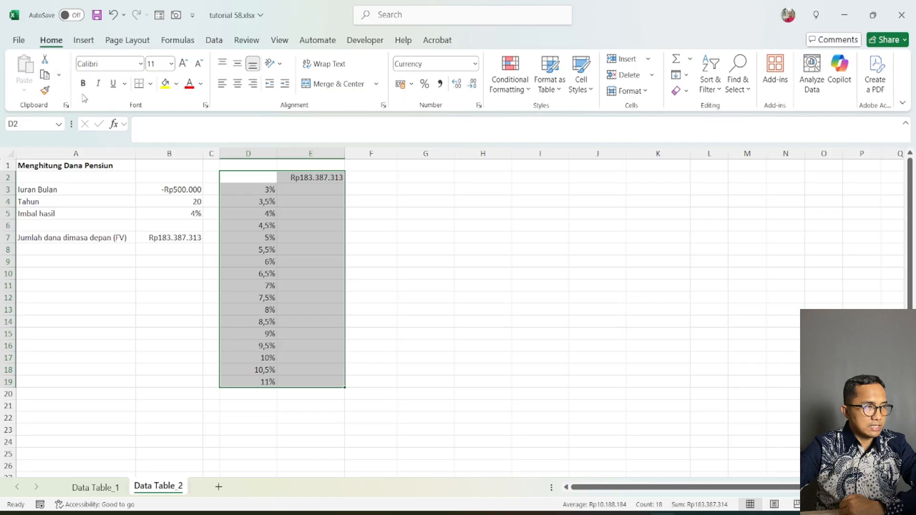
click(215, 41)
click(708, 90)
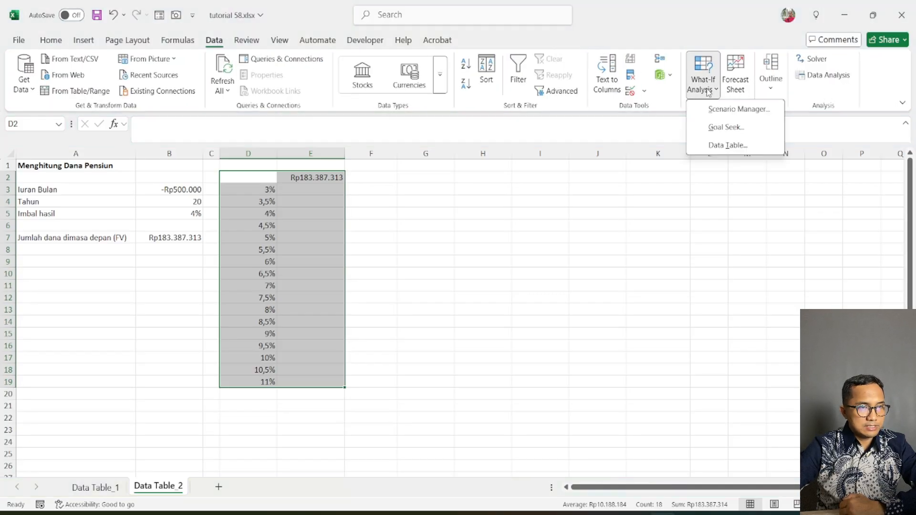
click(727, 145)
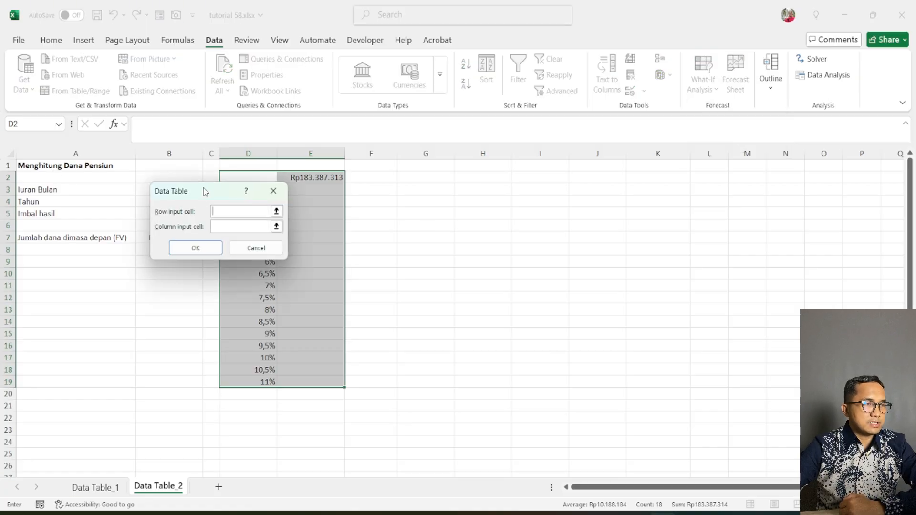
drag(205, 192, 418, 198)
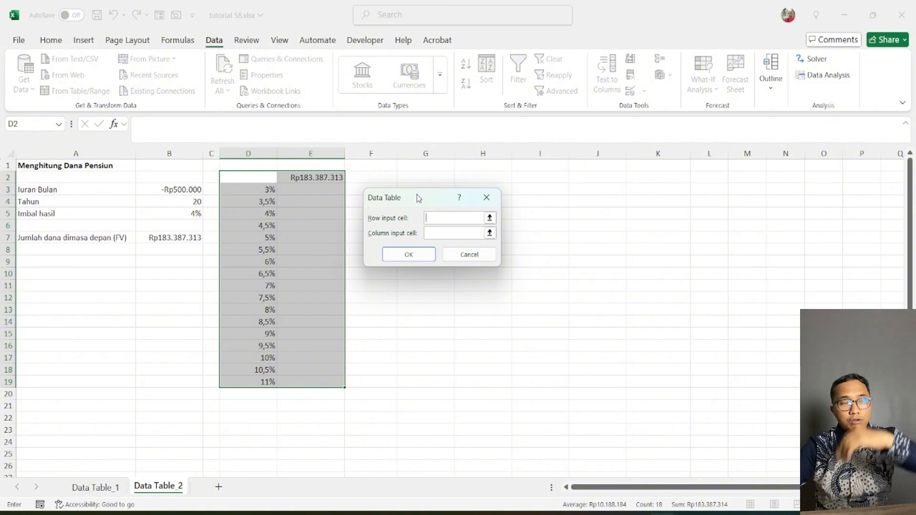
click(455, 232)
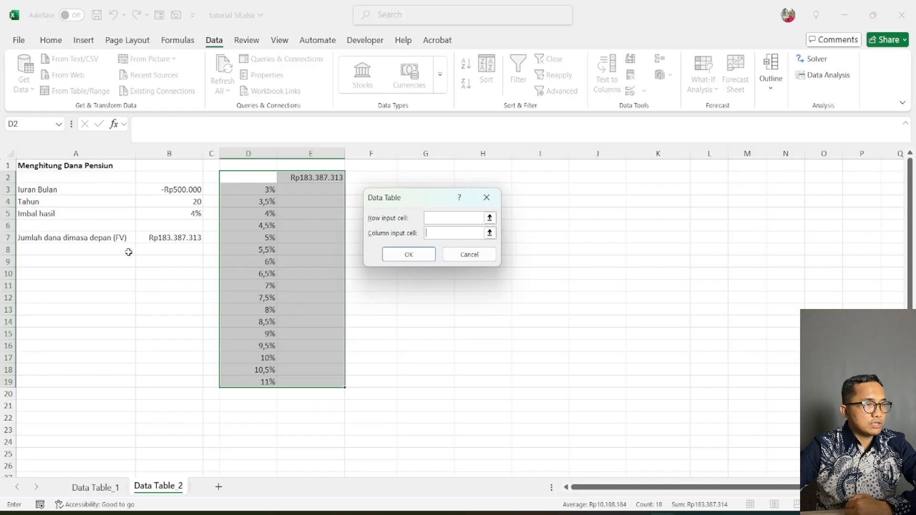
click(173, 216)
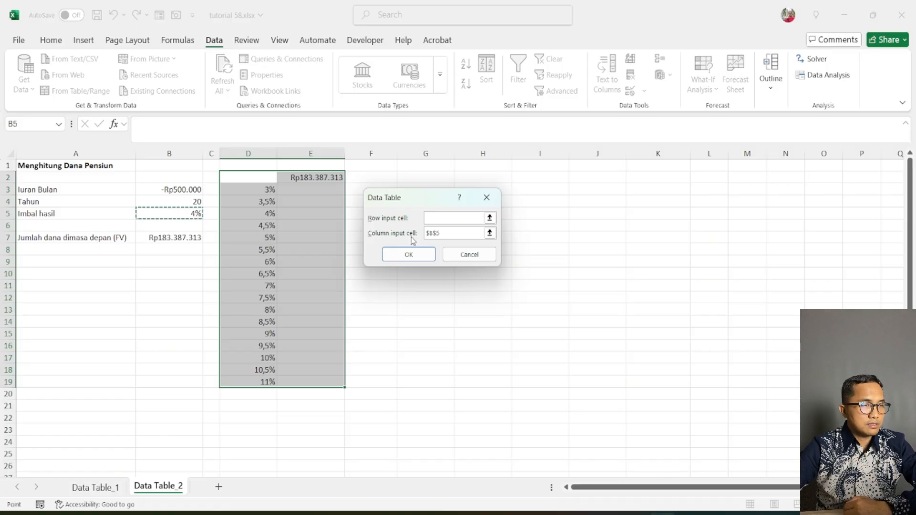
click(407, 255)
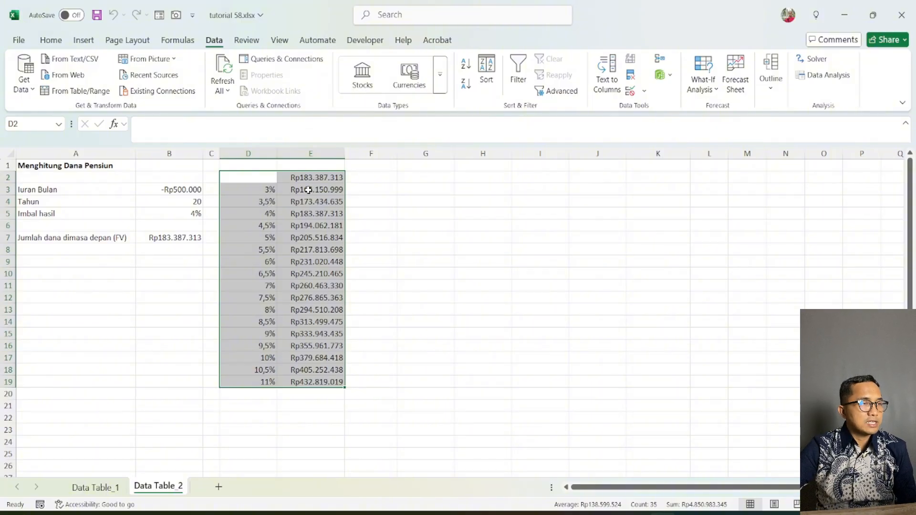
- Check the calculated future values in the data table, looking at the 3% and 9% return rows
click(327, 191)
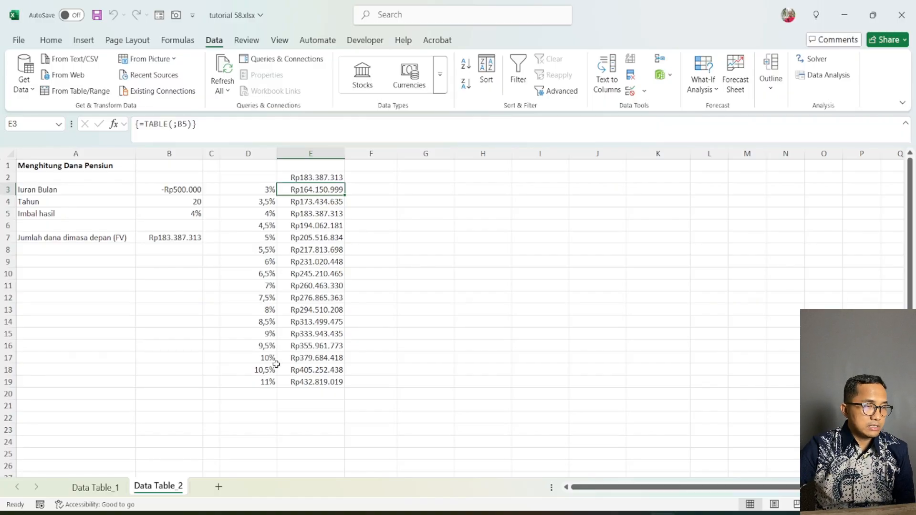
click(263, 335)
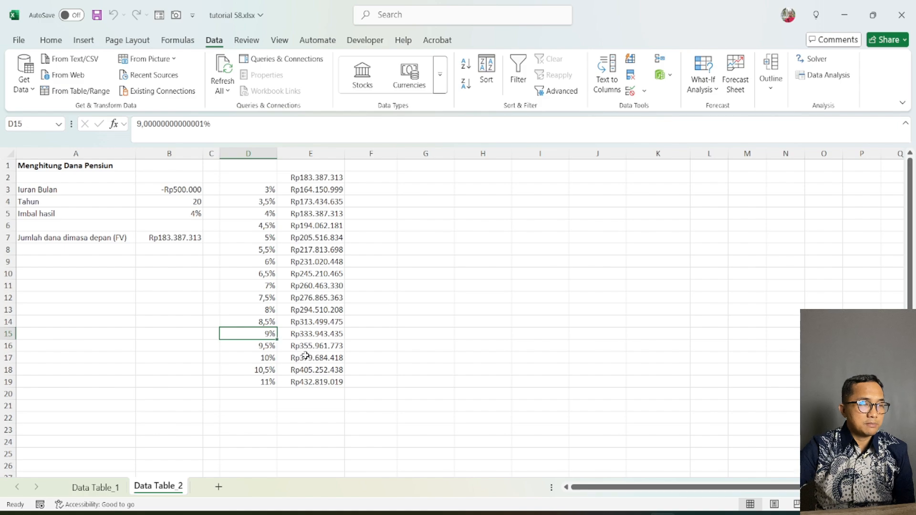
click(311, 336)
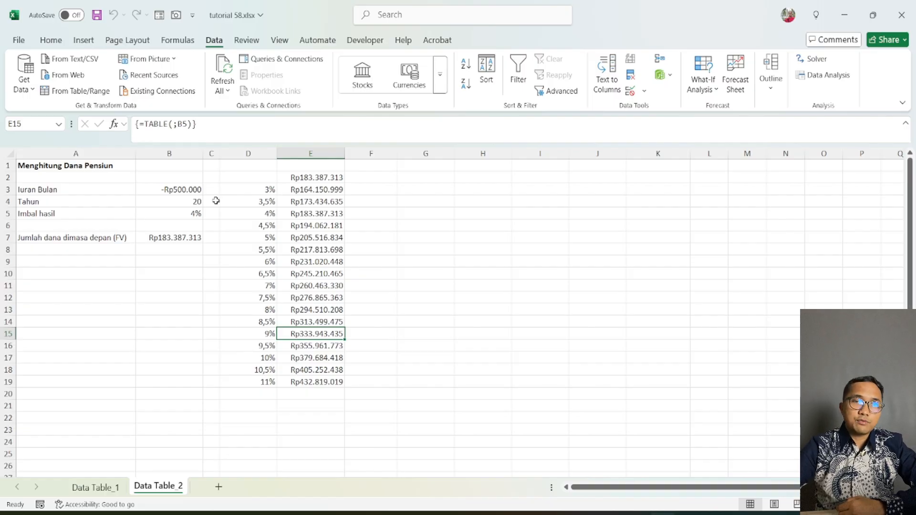
- Clear the future value link and the one-variable data table results from E2:E19
click(394, 188)
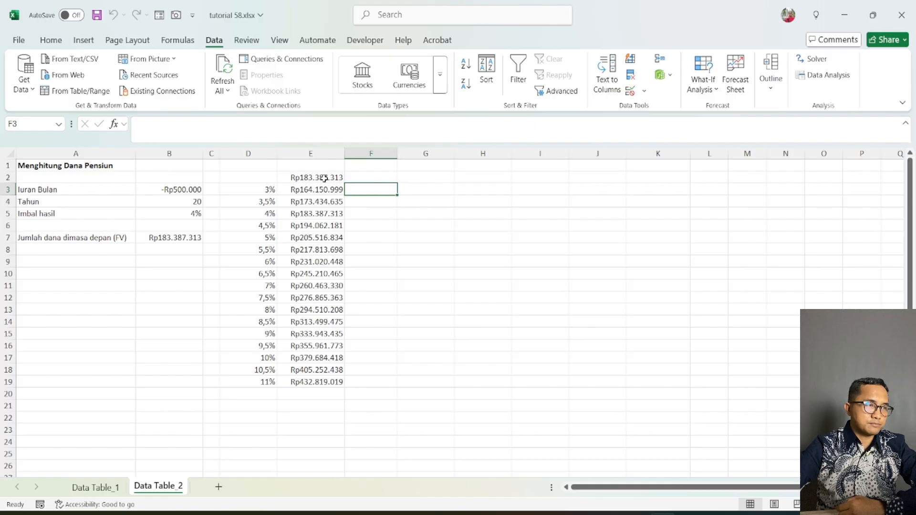
drag(327, 177, 311, 392)
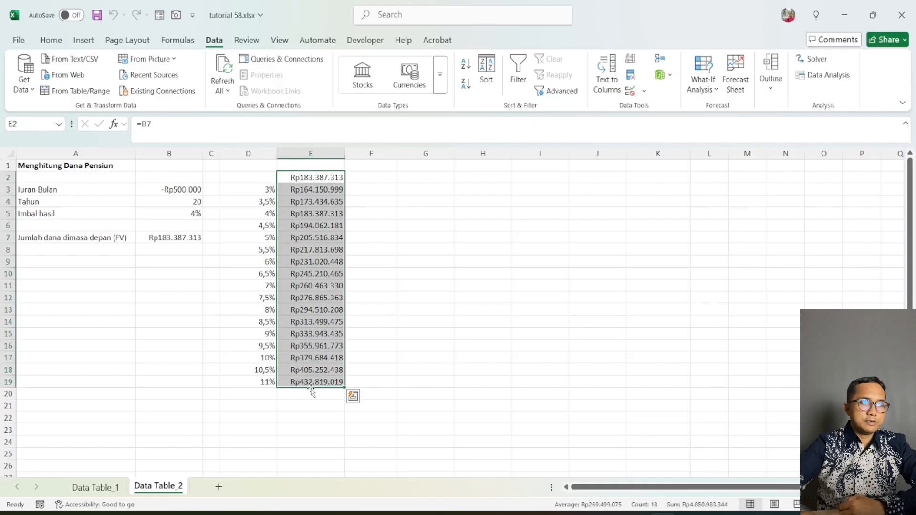
key(Delete)
click(410, 373)
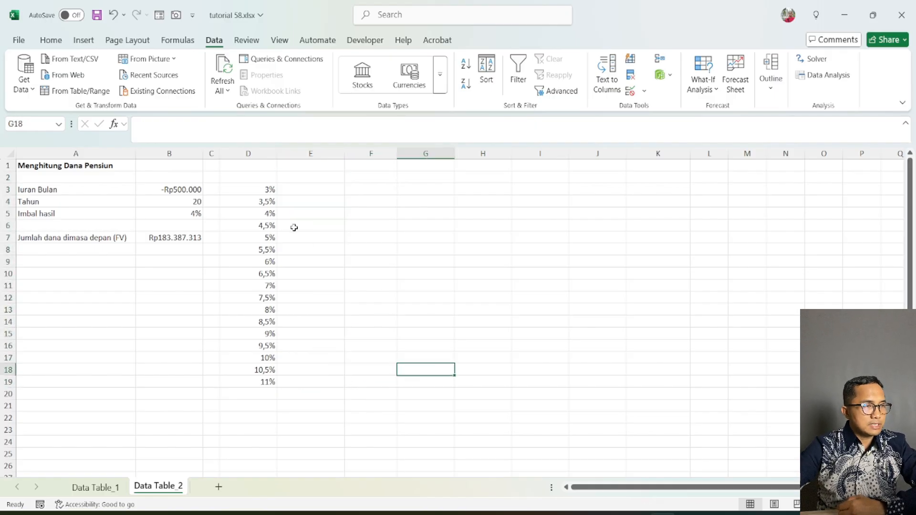
- Enter 4 in E2 and 8 in F2 as the first year values of the header row
click(302, 177)
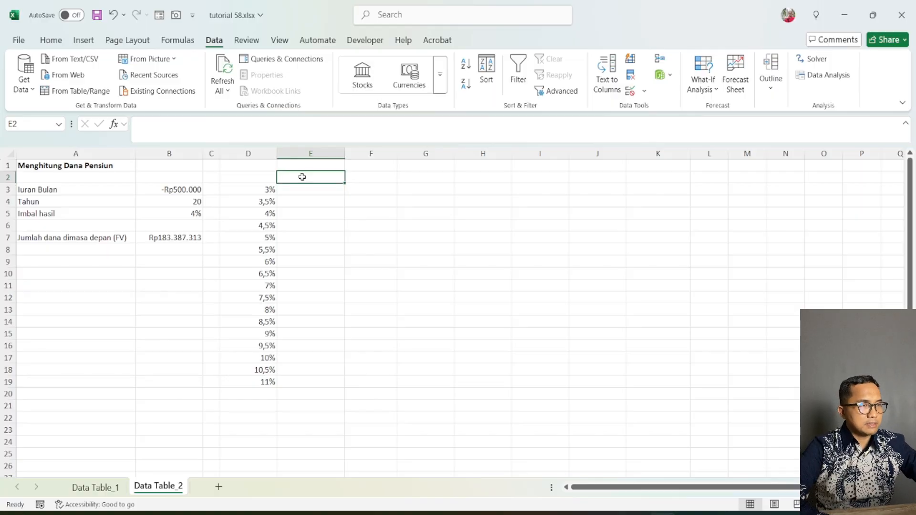
text(4)
key(Tab)
text(8)
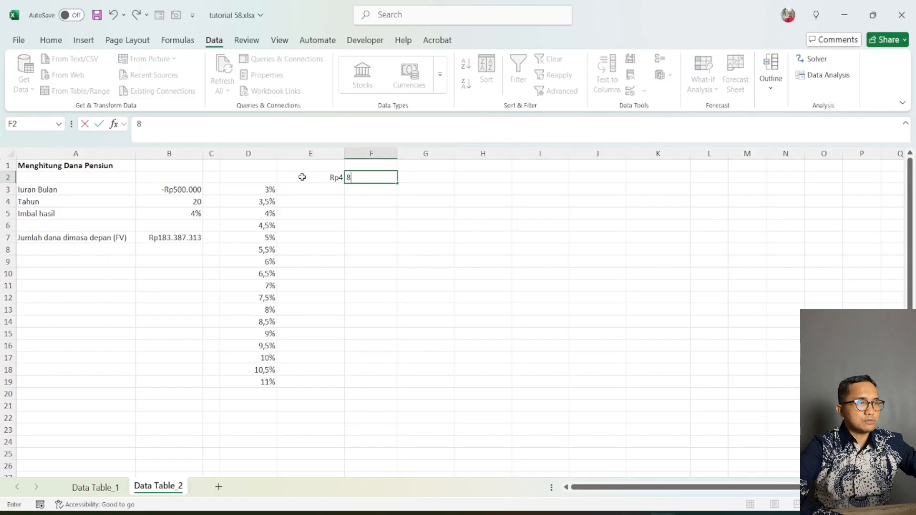
key(Return)
- Change the number format of the first year value in E2 to General
click(302, 177)
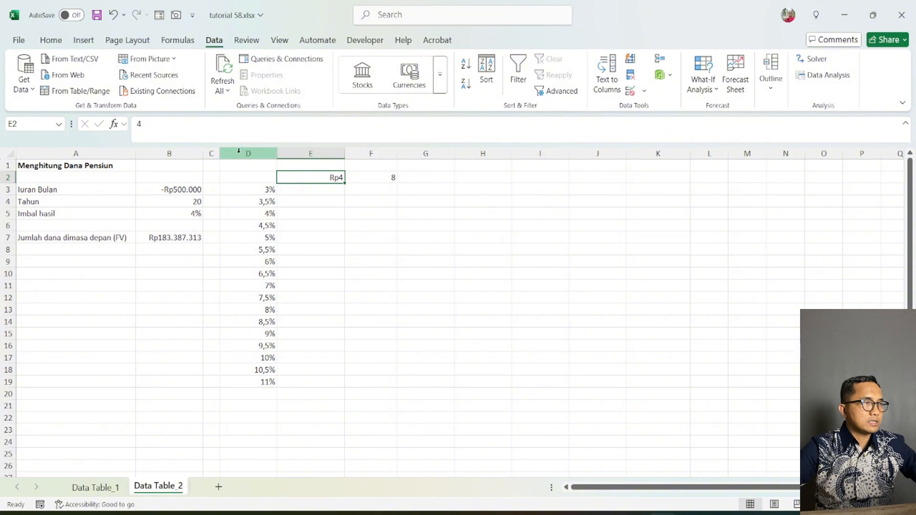
click(51, 41)
click(475, 63)
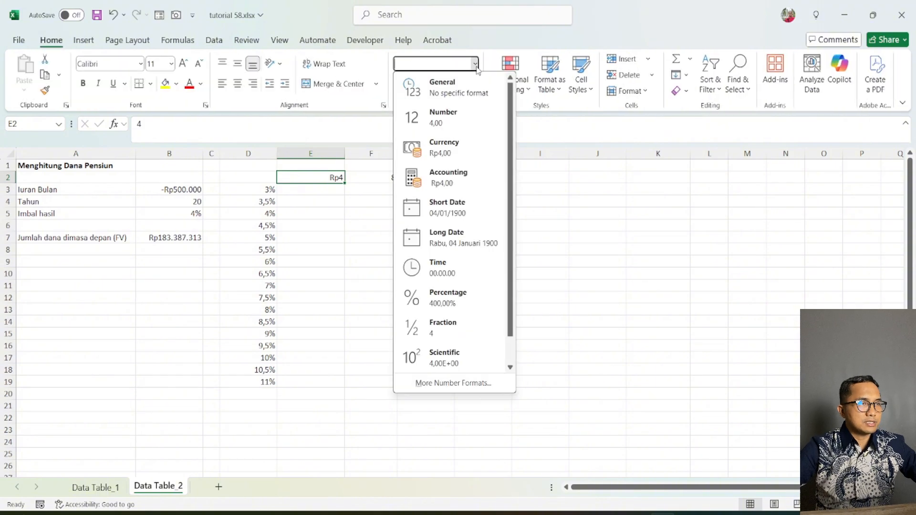
click(420, 82)
click(400, 242)
- Extend the year series from E2:F2 across to K2 in increments of 4, ending at 28
drag(341, 179, 354, 178)
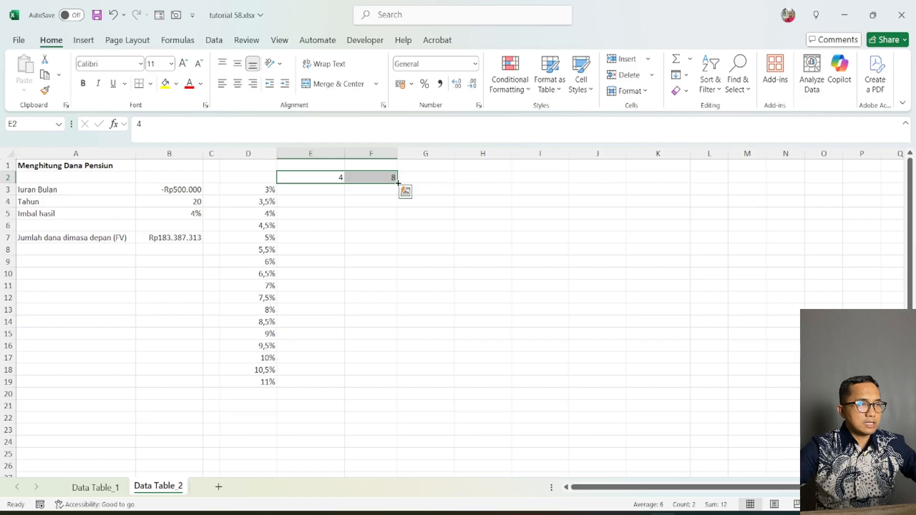
drag(398, 183, 678, 191)
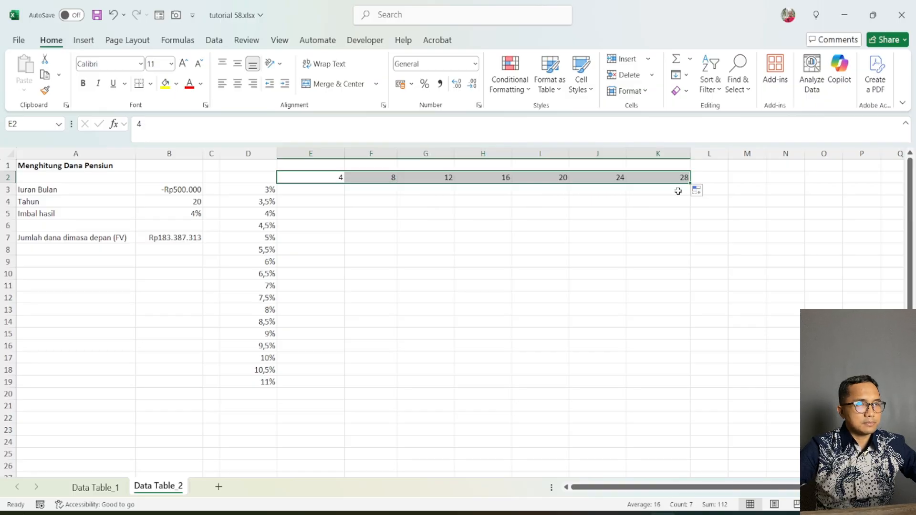
click(658, 245)
- Link D2, the corner cell between the years and the return rates, to the future value with the formula =B7
click(260, 178)
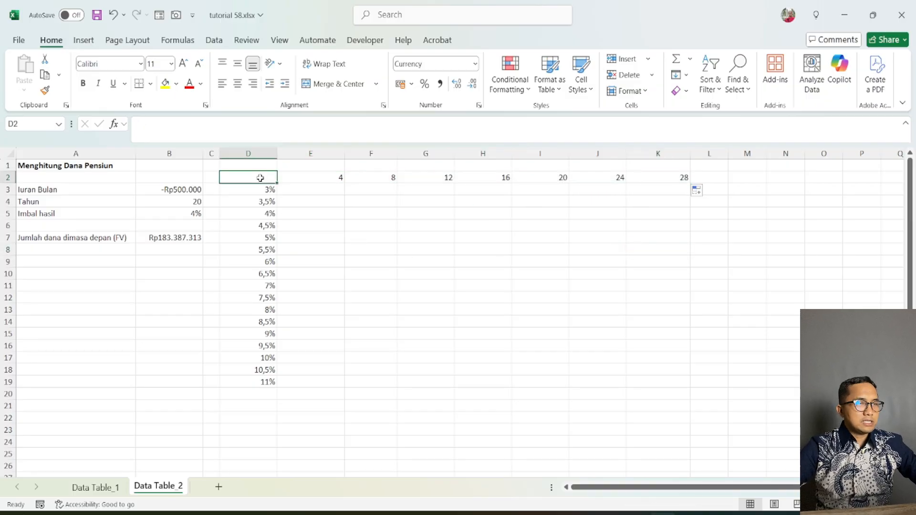
click(357, 245)
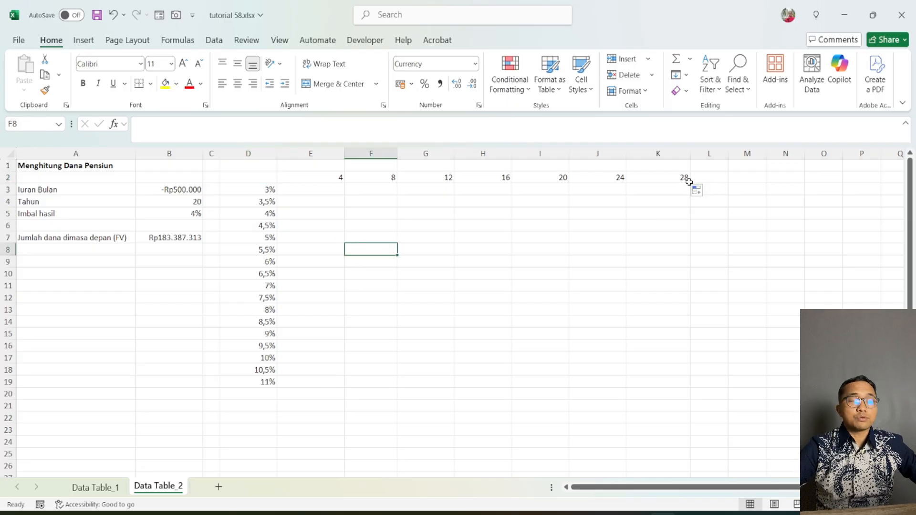
drag(689, 182, 690, 191)
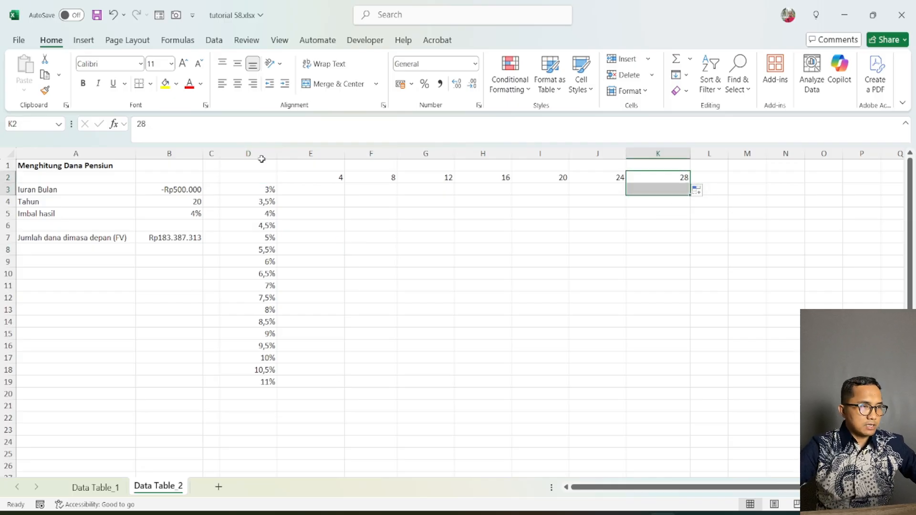
click(272, 182)
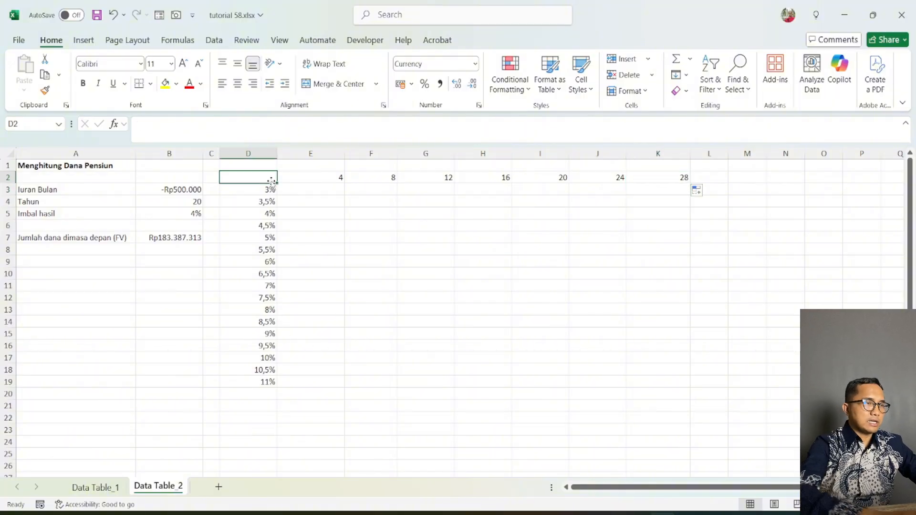
text(=)
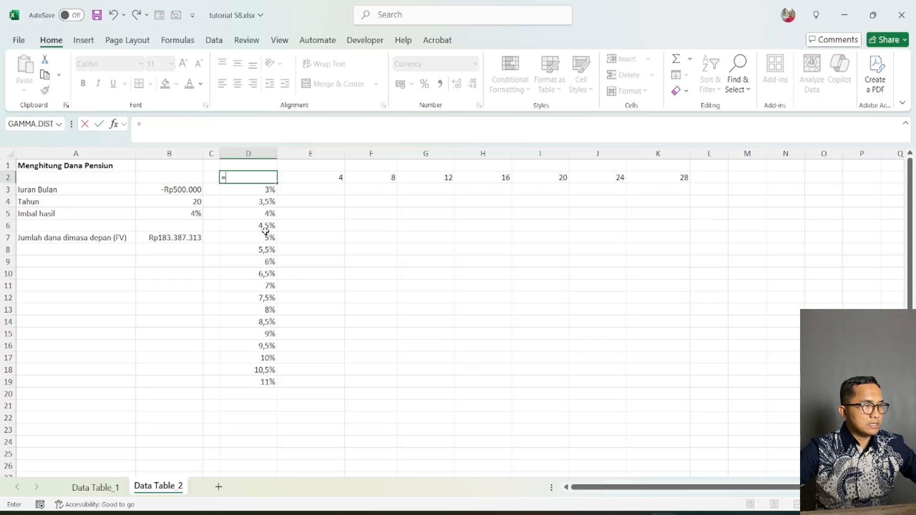
click(184, 239)
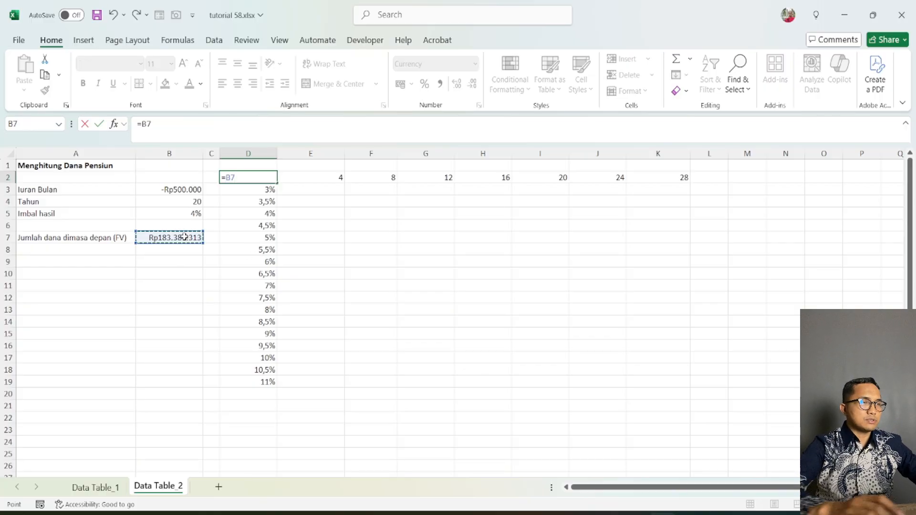
key(Return)
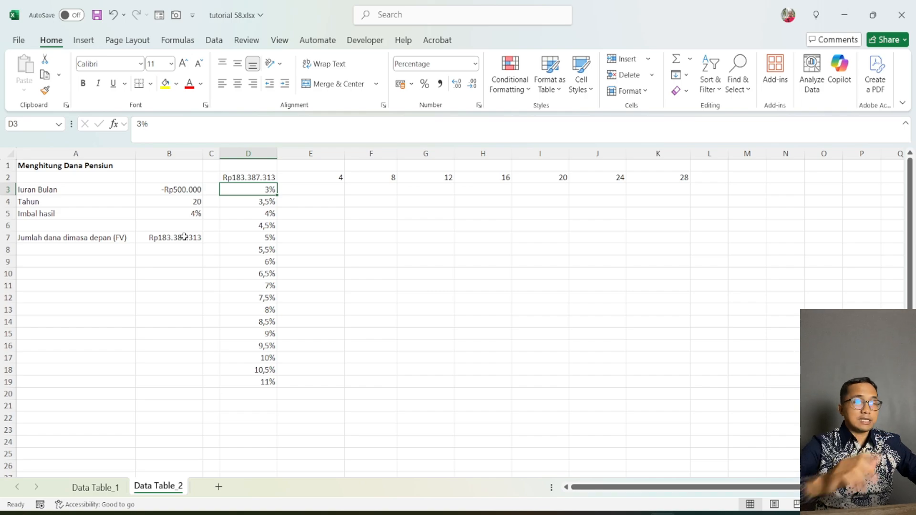
- Create a two-variable What-If data table over D2:K19 with B4 as the row input cell and B5 as the column input cell
click(258, 177)
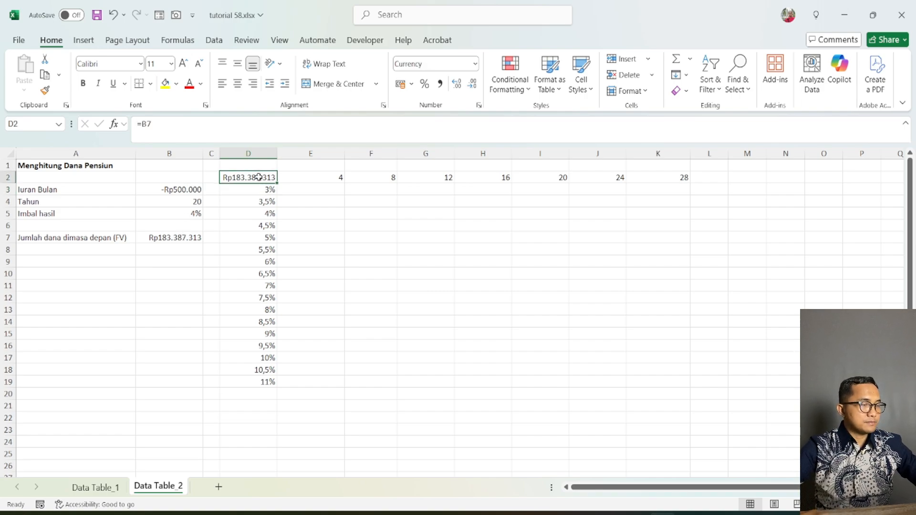
key(shift+Down)
key(shift+Down)
key(shift+Down)
key(shift+Down)
key(shift+Down)
key(shift+Down)
key(shift+Down)
key(shift+Down)
key(shift+Down)
key(shift+Down)
key(shift+Down)
key(shift+Down)
key(shift+Down)
key(shift+Down)
key(shift+Down)
key(shift+Down)
key(shift+Down)
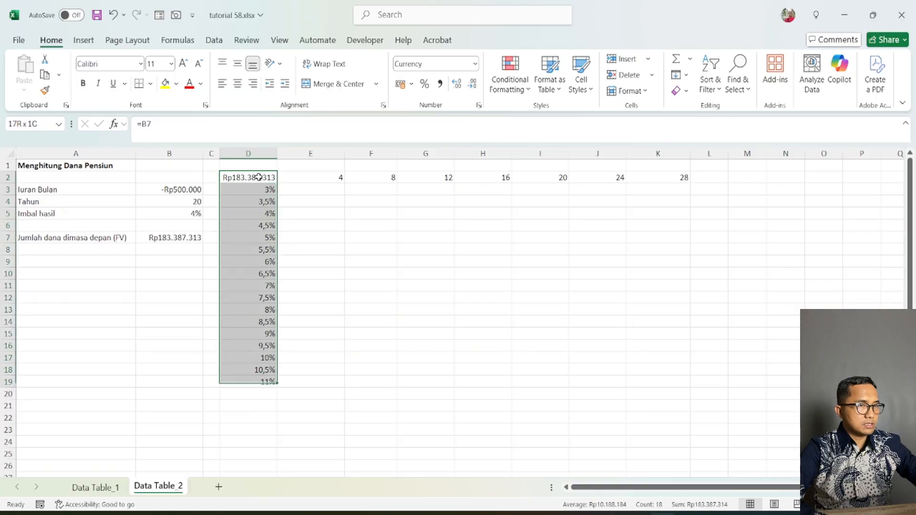
key(shift+Right)
key(shift+Right)
key(shift+Right)
key(shift+Right)
key(shift+Right)
key(shift+Right)
key(shift+Right)
key(shift+Right)
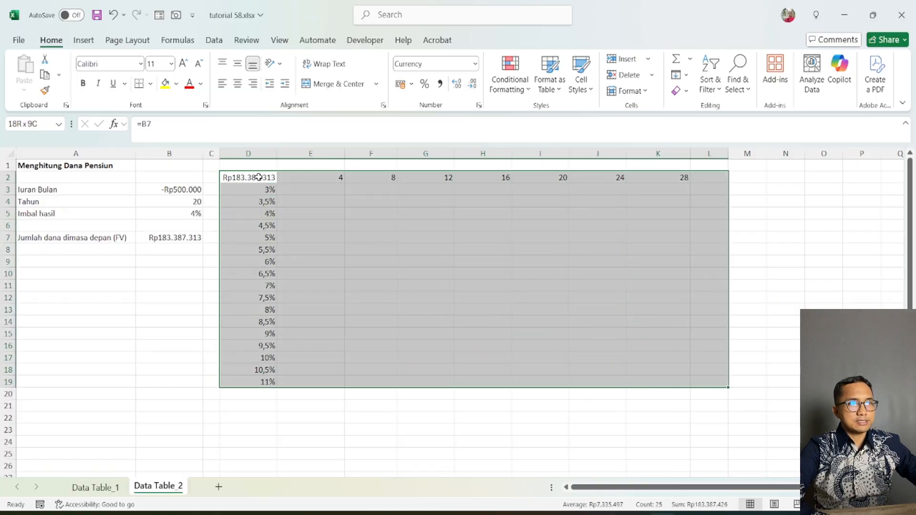
key(shift+Left)
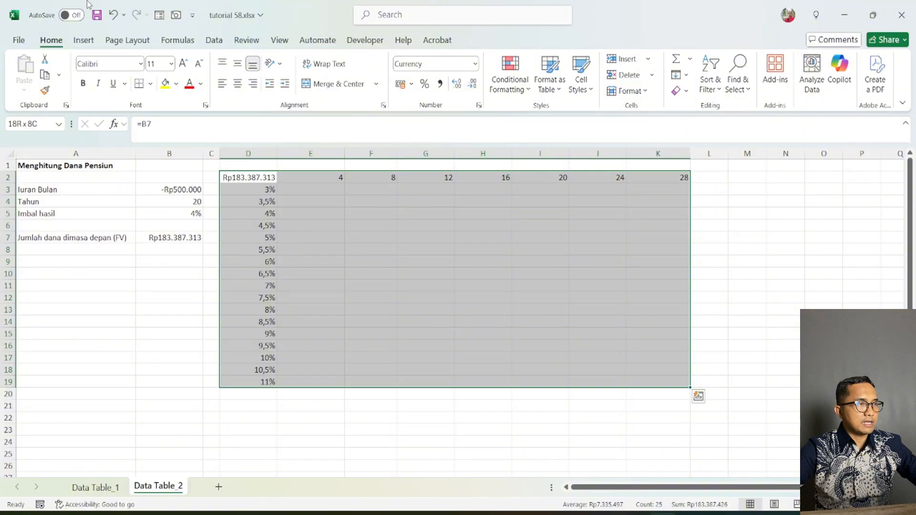
click(213, 40)
click(703, 83)
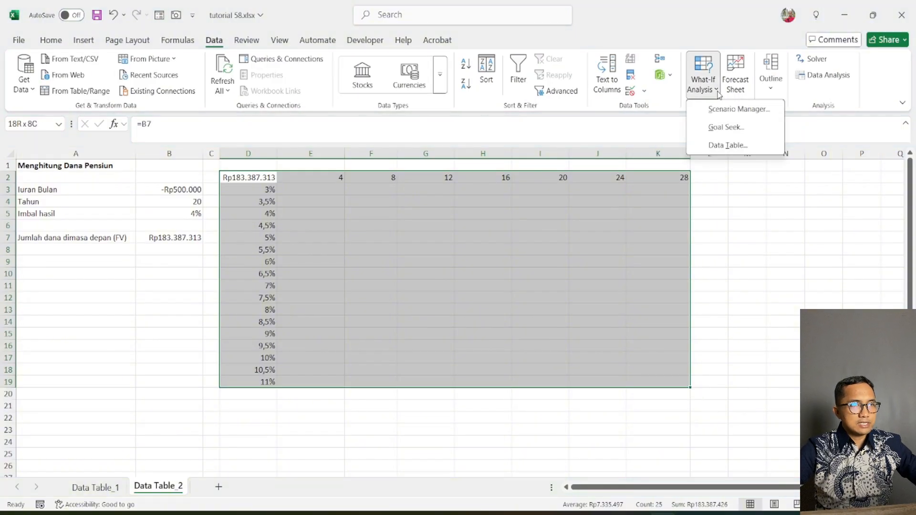
click(719, 145)
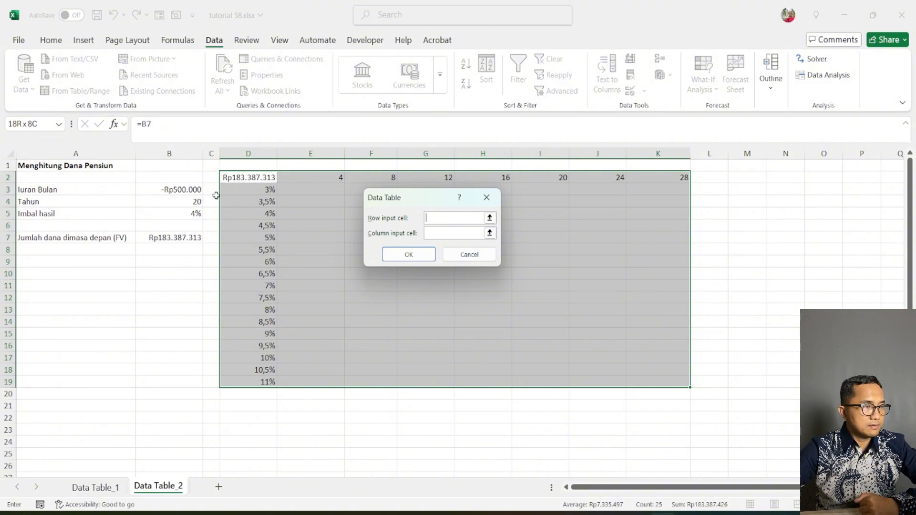
click(197, 203)
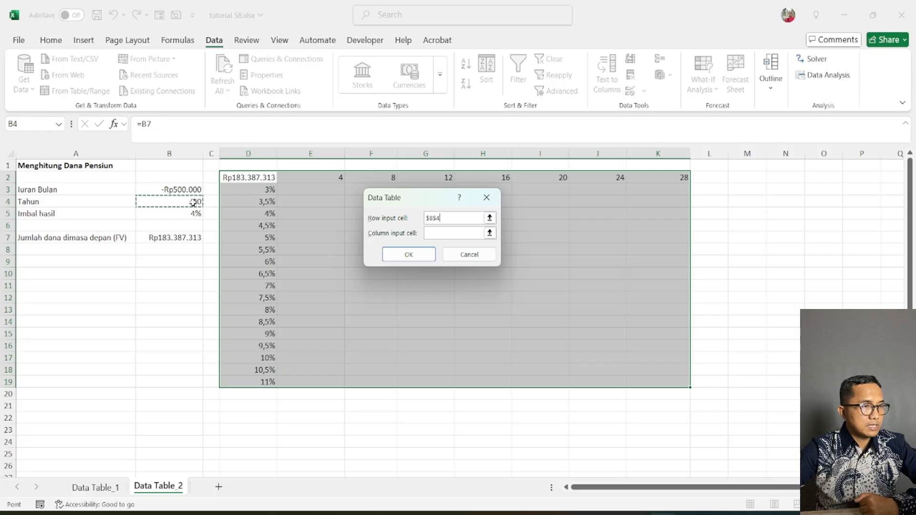
click(449, 232)
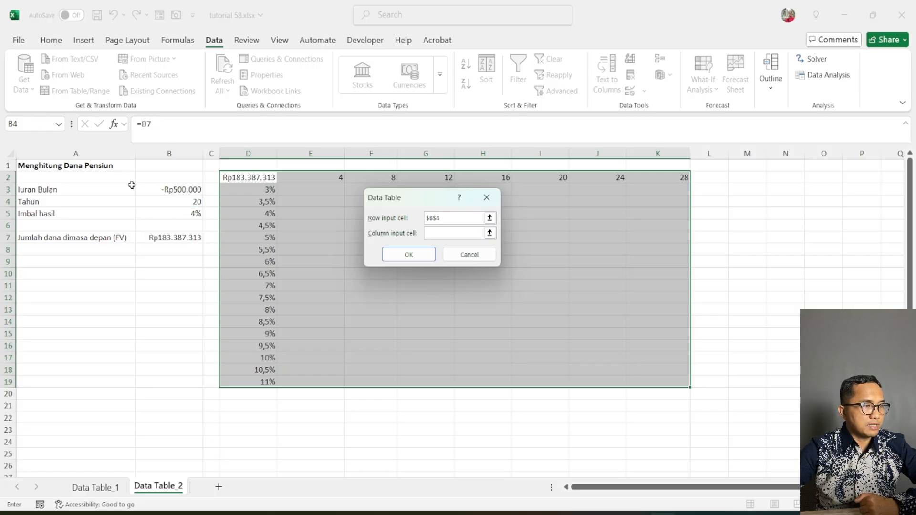
click(190, 214)
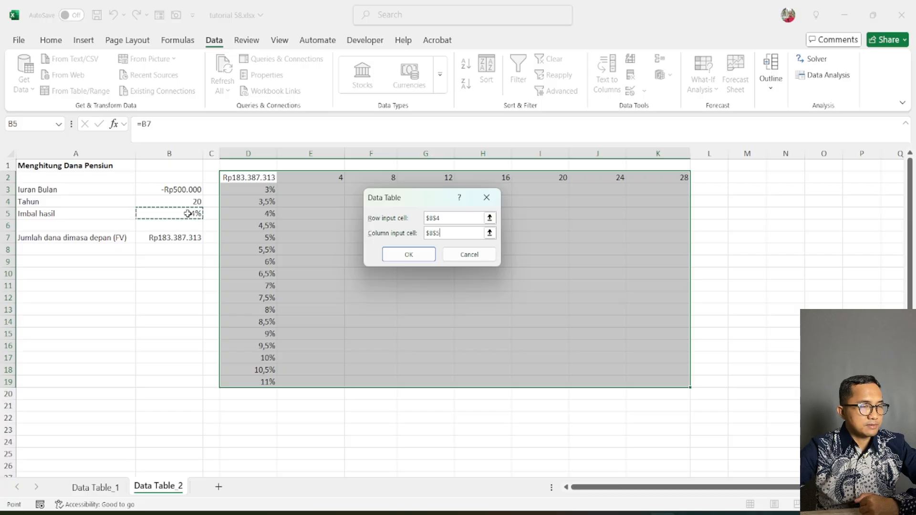
click(433, 257)
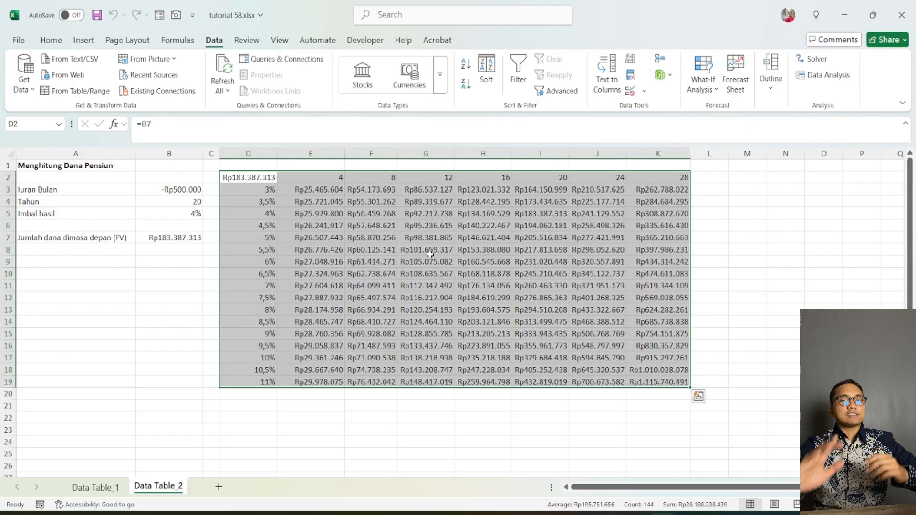
- Highlight I5, the result for 20 years at a 4% return, with a yellow fill
click(399, 276)
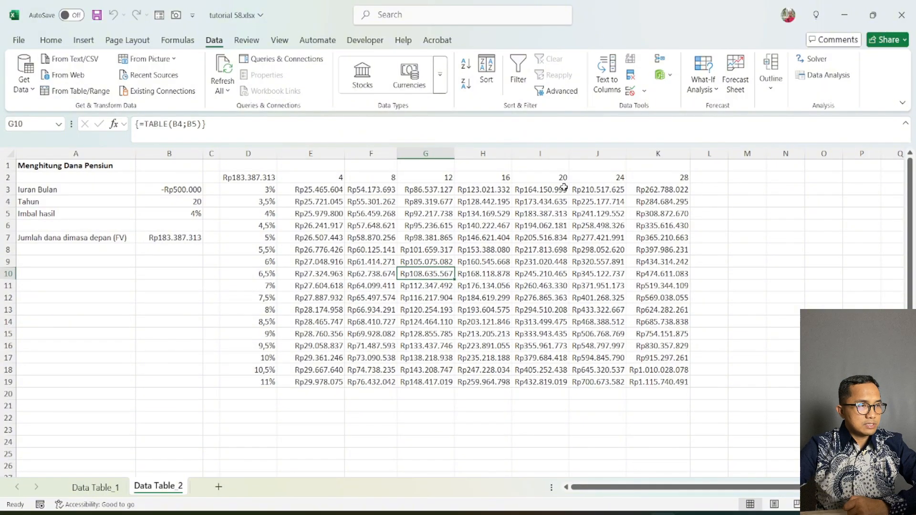
click(563, 216)
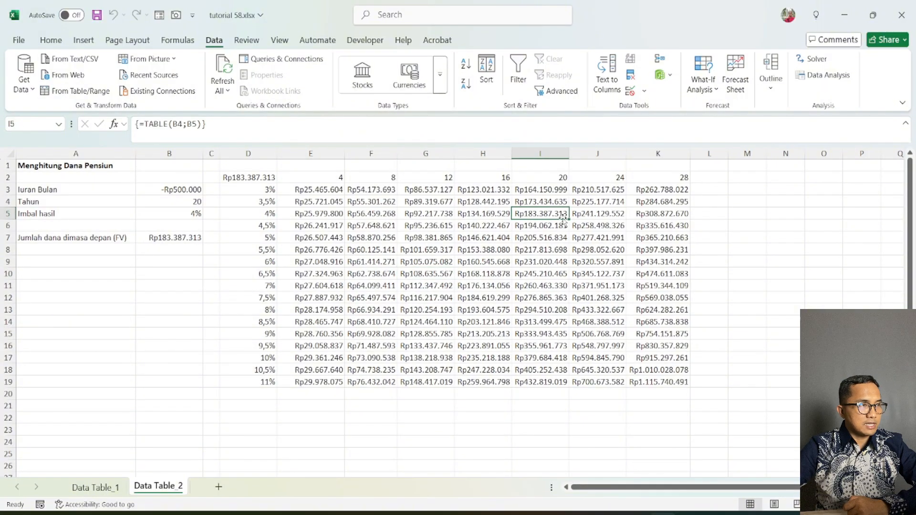
click(50, 40)
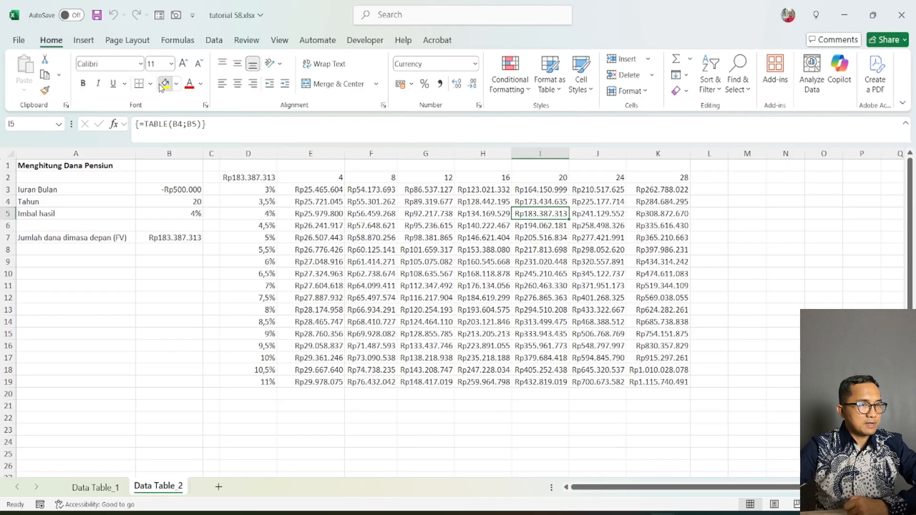
click(165, 83)
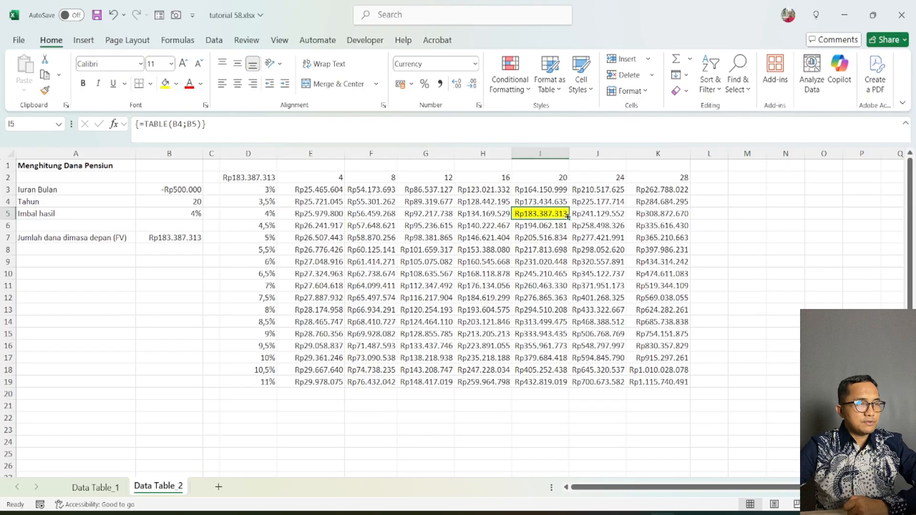
drag(530, 248, 531, 238)
click(531, 211)
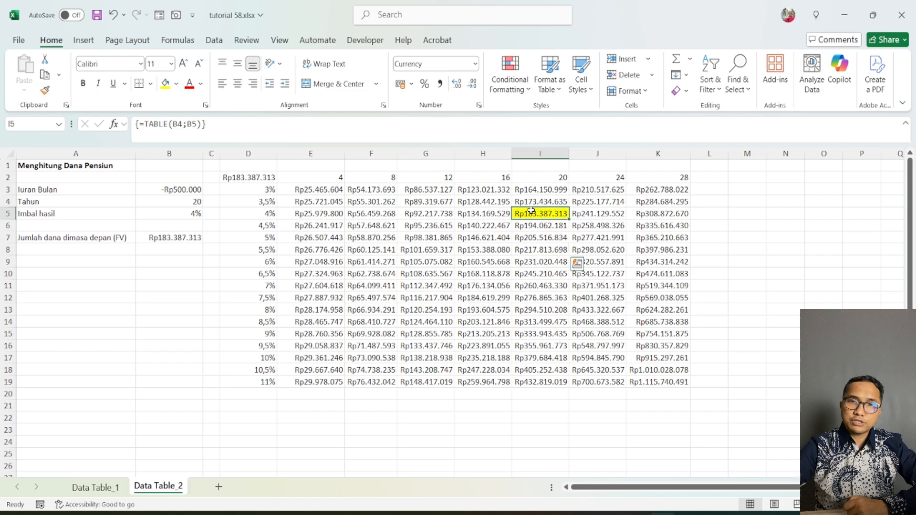
- Review the calculated future values across the two-variable data table in E3:K19
click(544, 297)
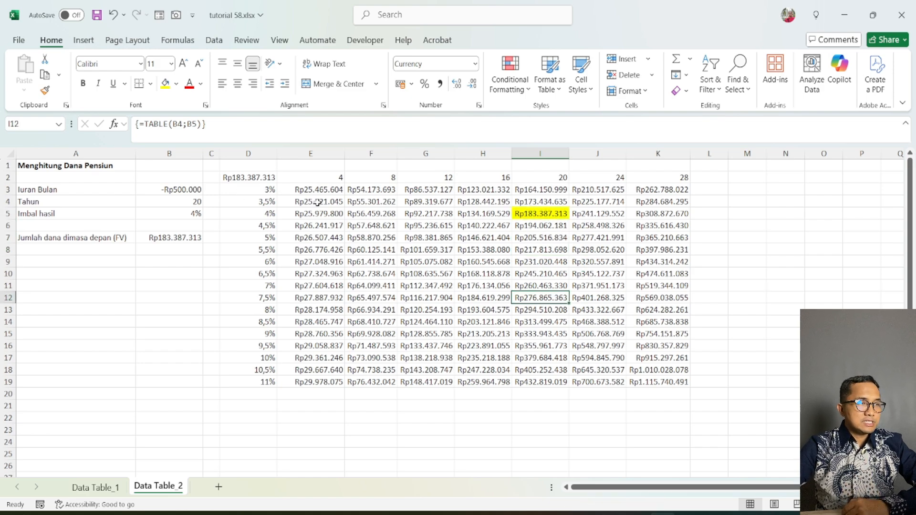
drag(318, 189, 647, 383)
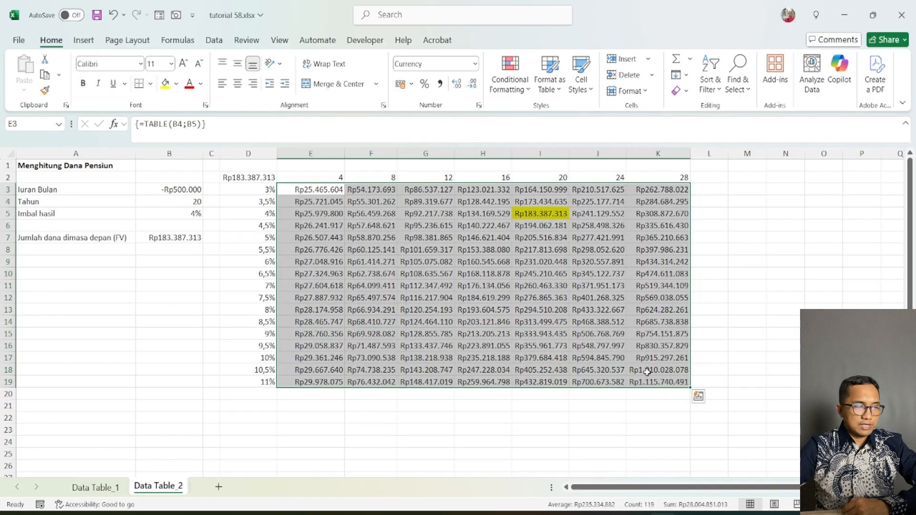
click(389, 429)
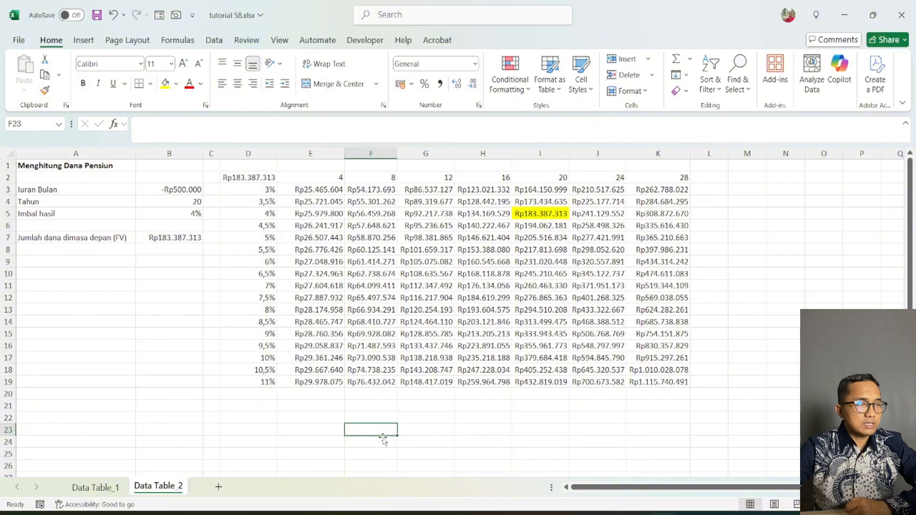